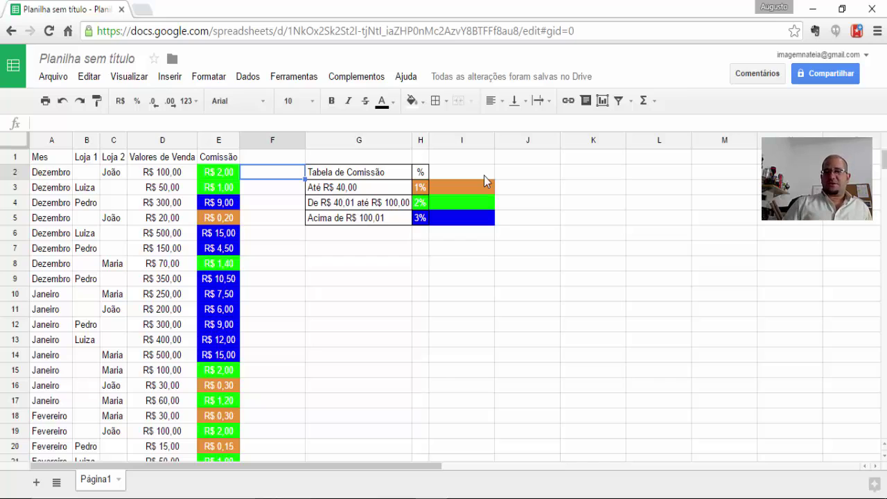
# - Change the text colour of the 2% cell in the commission table to black
pyautogui.click(420, 203)
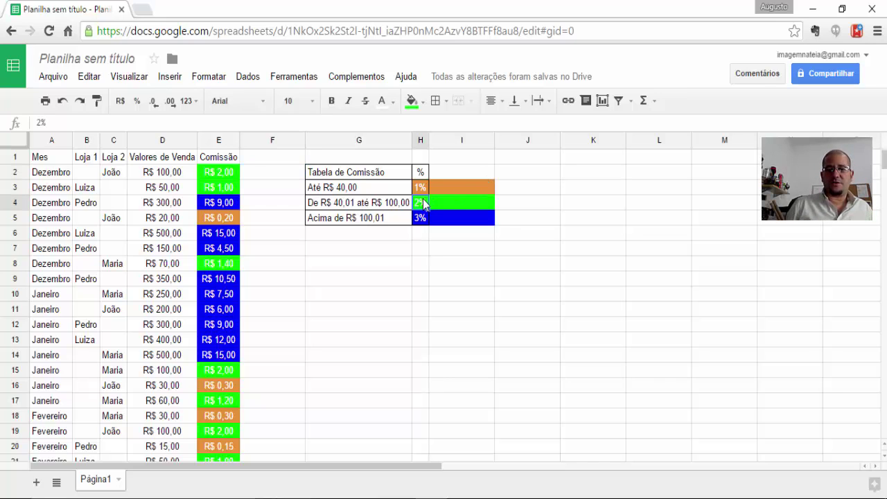
pyautogui.click(385, 102)
pyautogui.click(401, 147)
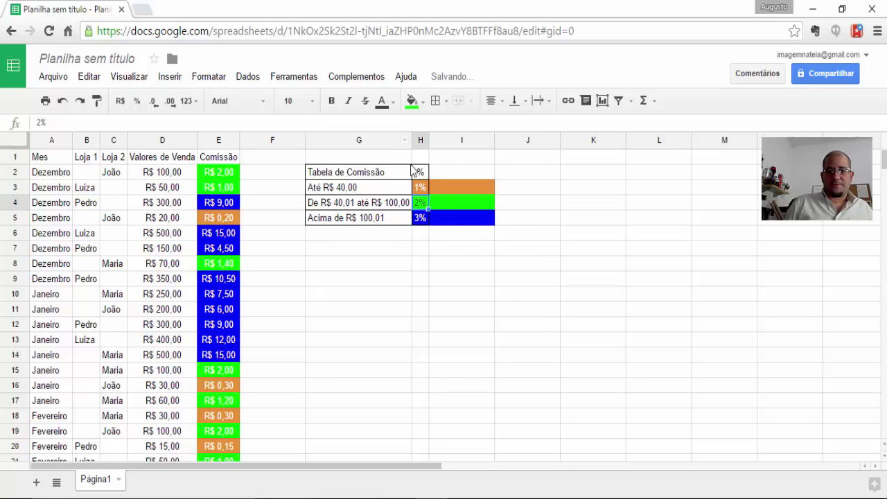
pyautogui.click(454, 244)
pyautogui.click(419, 202)
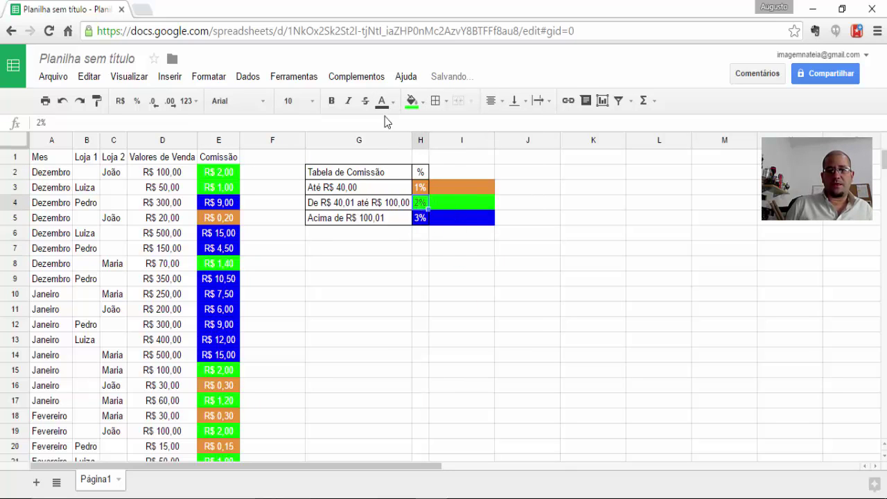
pyautogui.click(383, 102)
pyautogui.click(388, 147)
pyautogui.moveTo(421, 233); pyautogui.dragTo(458, 233)
# - Examine the colour-coded cells of the commission table and the commission formulas in column E from E2 to E27
pyautogui.click(419, 187)
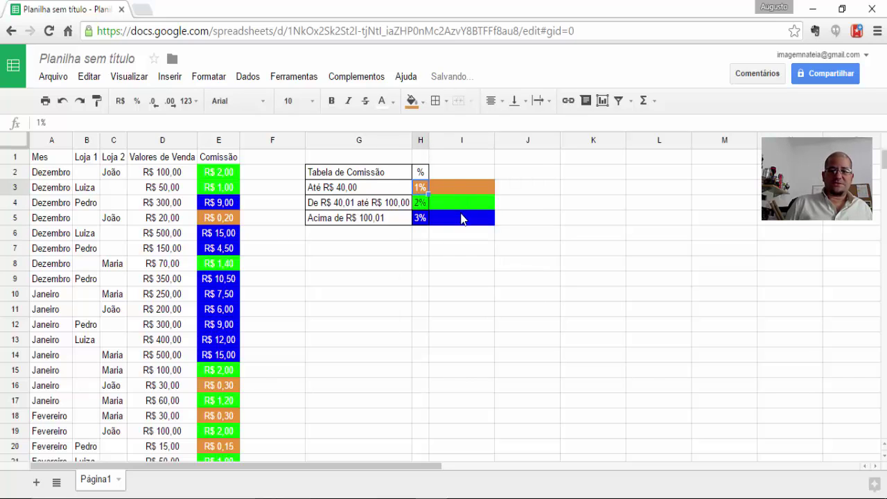
pyautogui.click(462, 218)
pyautogui.click(459, 188)
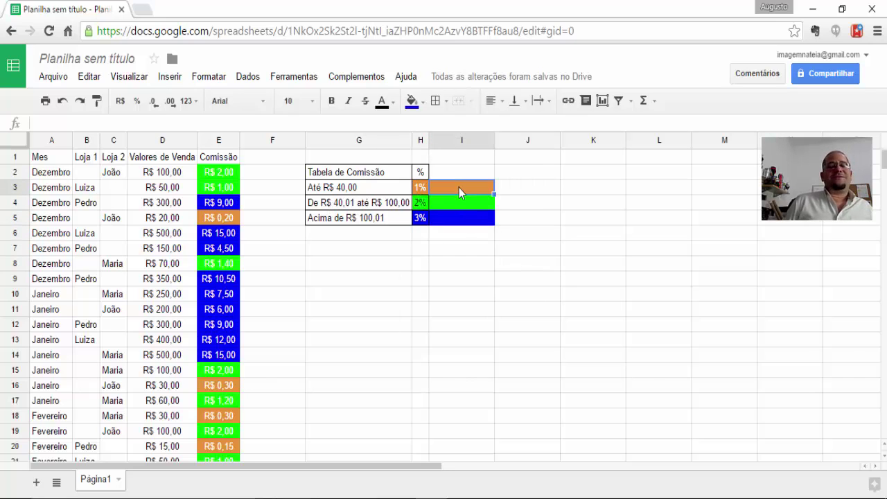
pyautogui.click(226, 174)
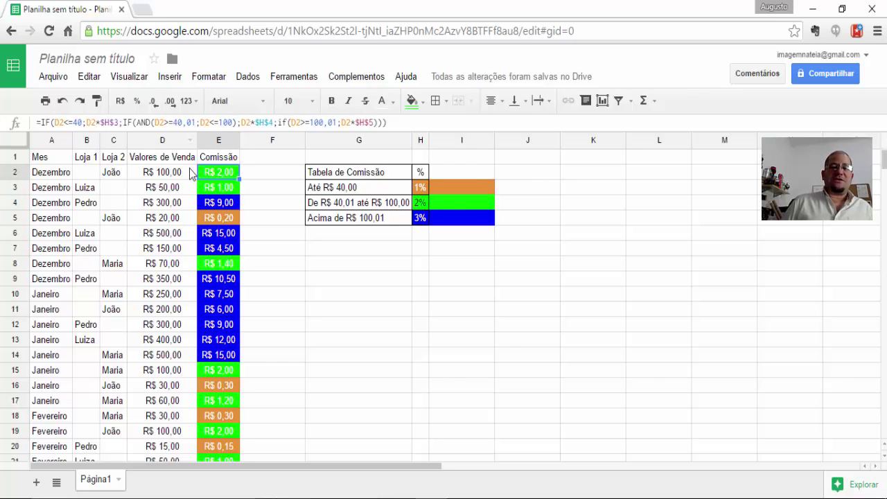
pyautogui.scroll(-2, 228, 220)
pyautogui.scroll(-2, 223, 341)
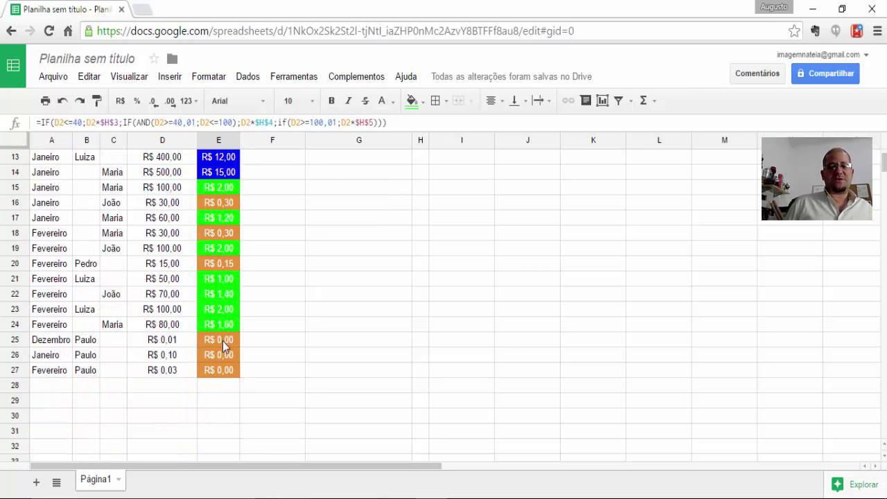
pyautogui.click(219, 372)
pyautogui.scroll(4, 219, 372)
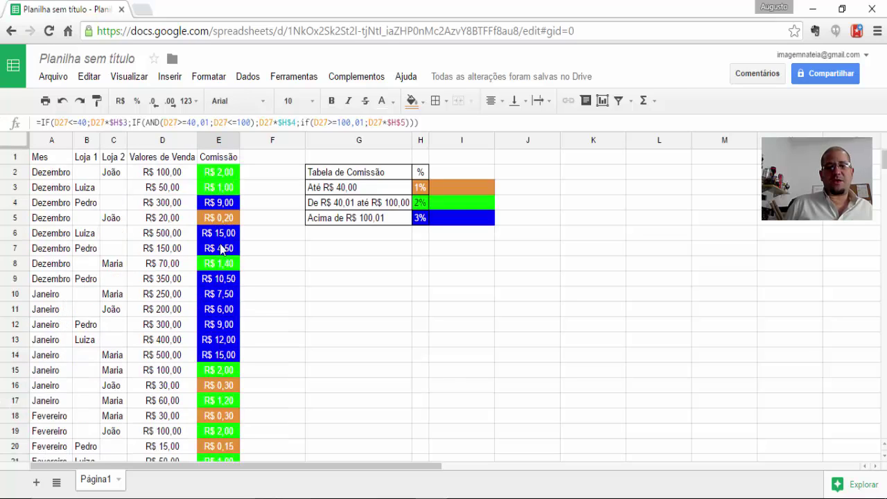
pyautogui.click(224, 176)
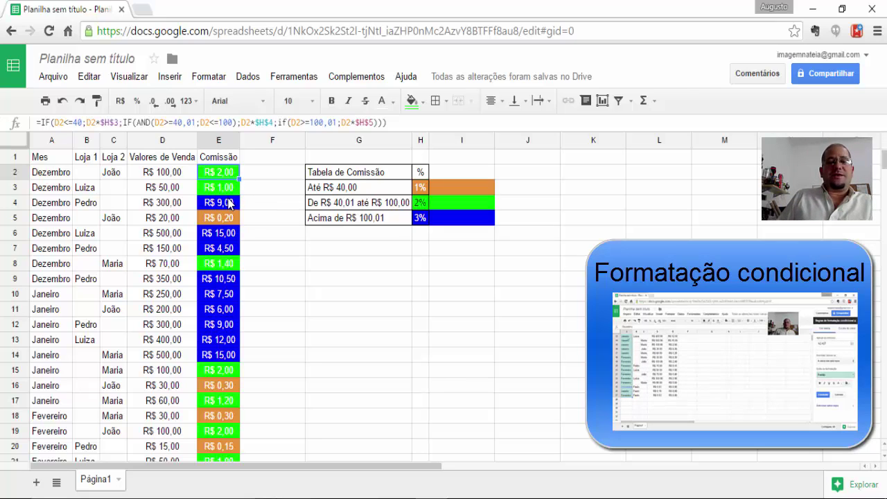
pyautogui.scroll(-4, 223, 291)
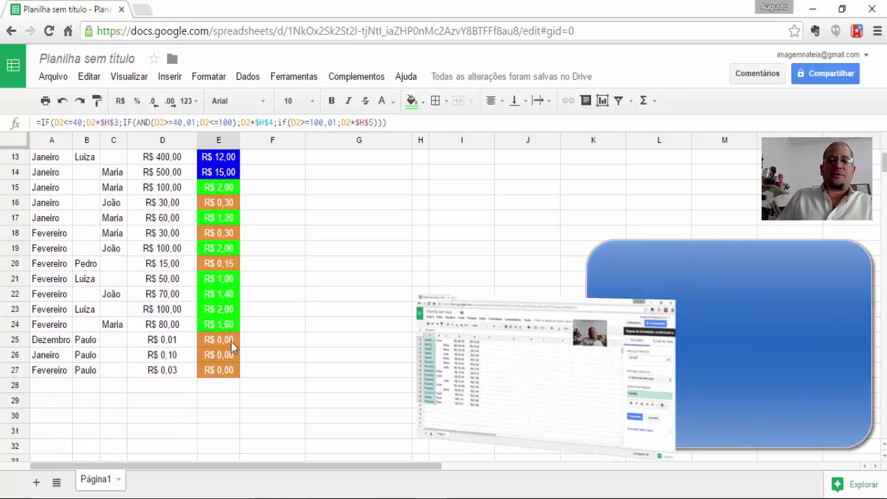
pyautogui.scroll(4, 222, 312)
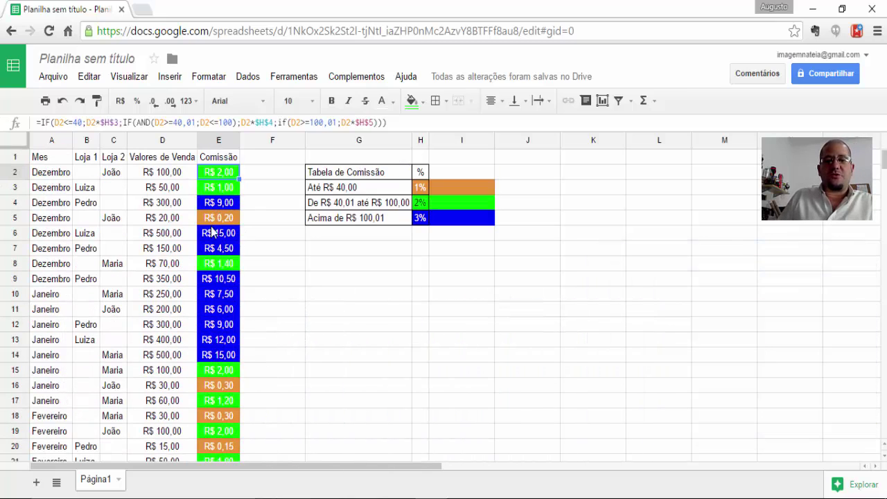
# - Apply fill colours to columns H and I of the commission table: orange for row 3, green for row 4 and blue for row 5
pyautogui.click(447, 186)
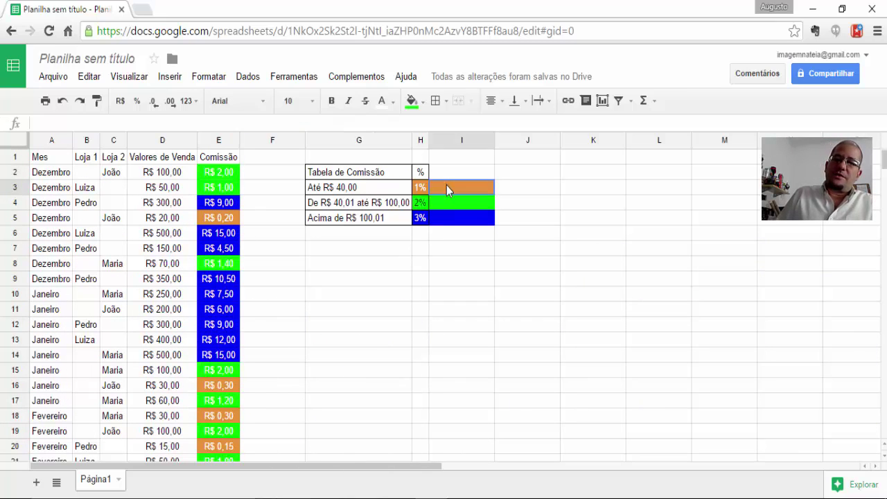
pyautogui.moveTo(421, 187); pyautogui.dragTo(448, 189)
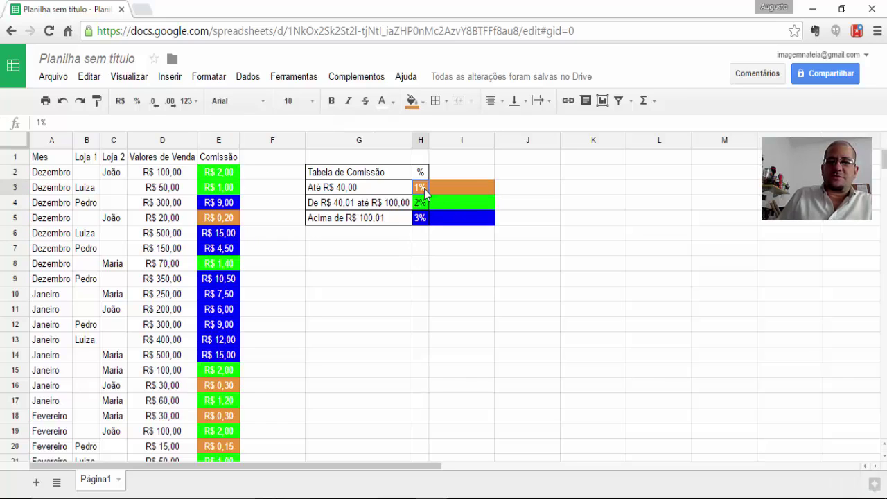
pyautogui.click(412, 101)
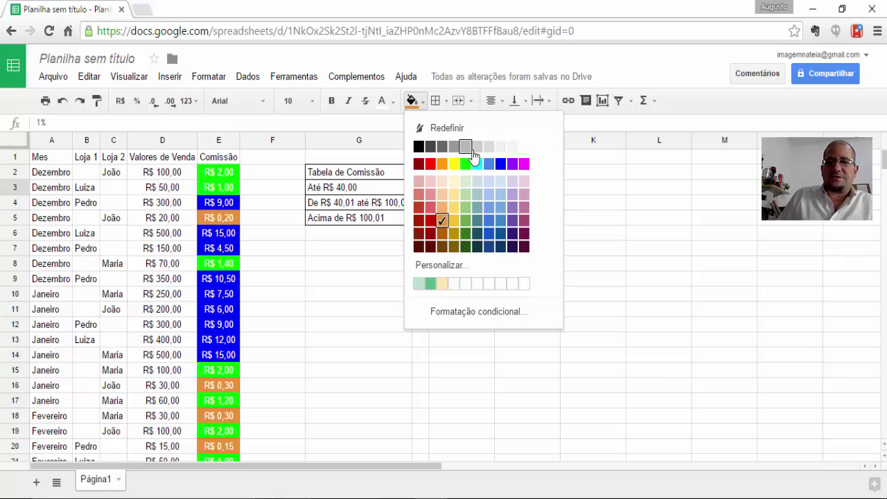
pyautogui.click(444, 222)
pyautogui.moveTo(420, 202); pyautogui.dragTo(457, 202)
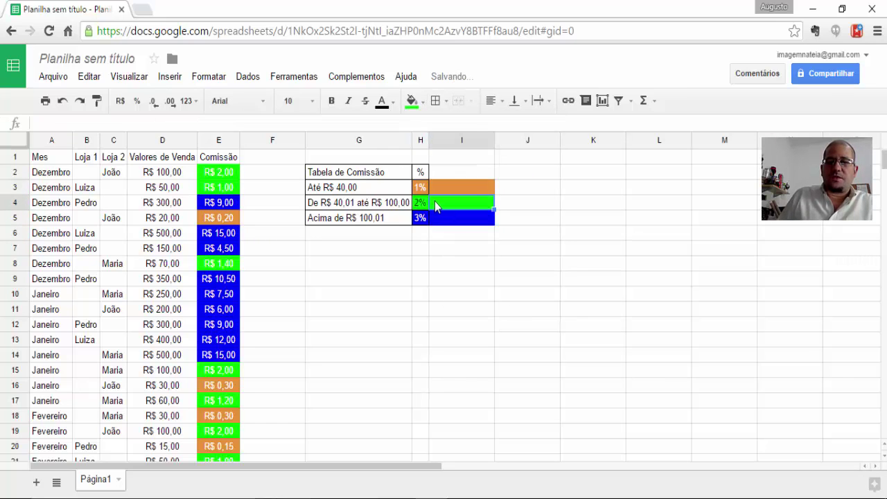
pyautogui.click(412, 101)
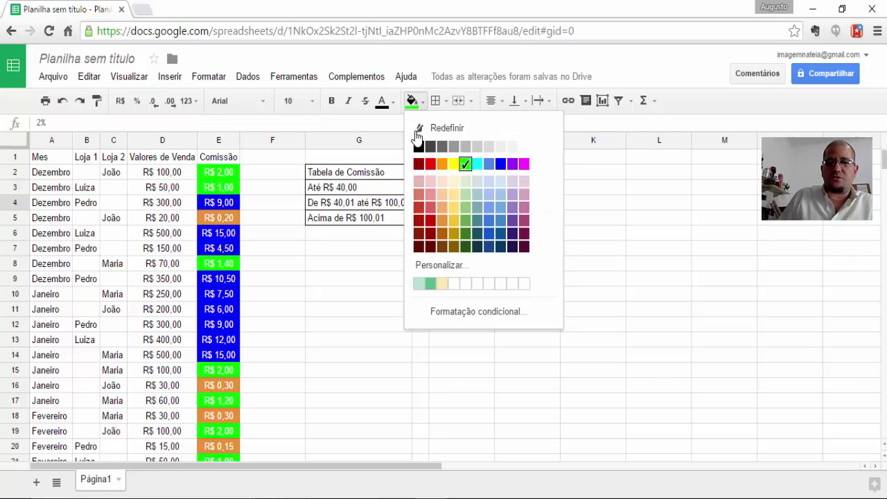
pyautogui.click(465, 164)
pyautogui.moveTo(420, 216); pyautogui.dragTo(436, 221)
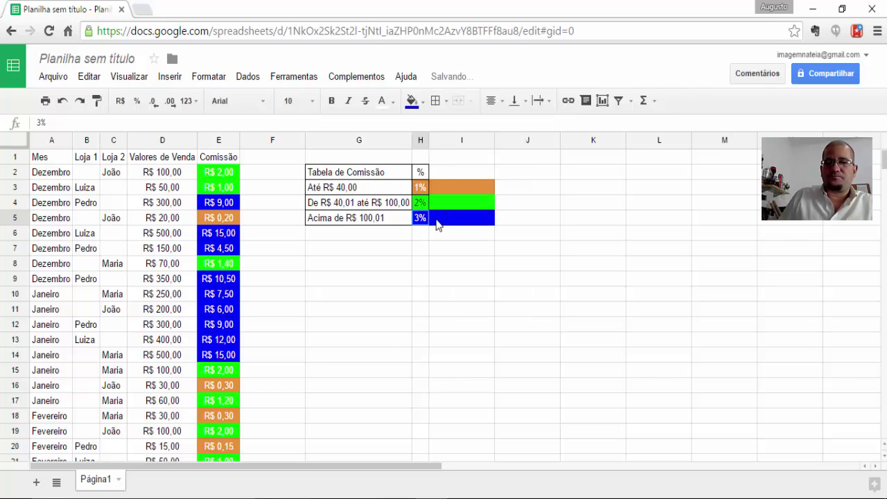
pyautogui.click(421, 101)
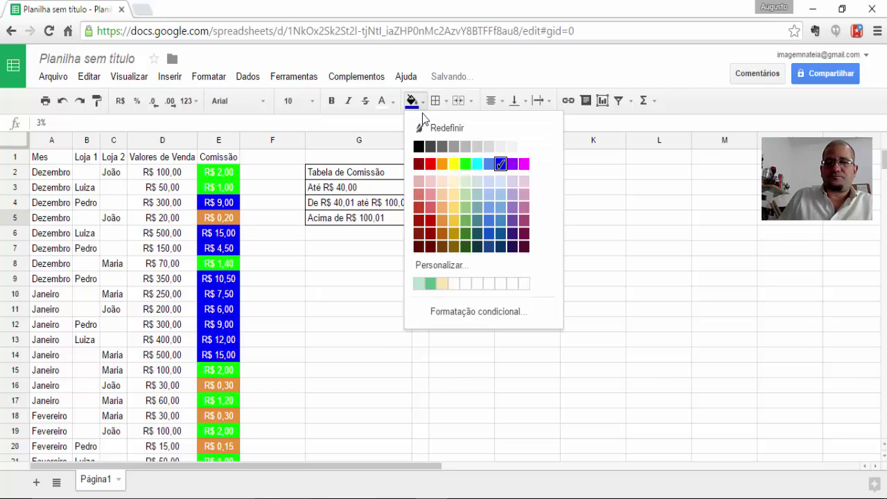
pyautogui.click(499, 164)
pyautogui.click(404, 262)
pyautogui.click(230, 175)
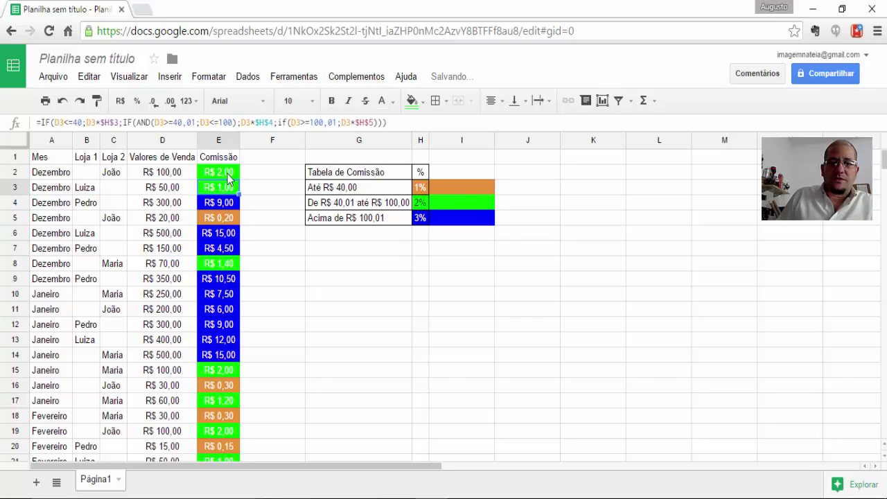
pyautogui.click(457, 187)
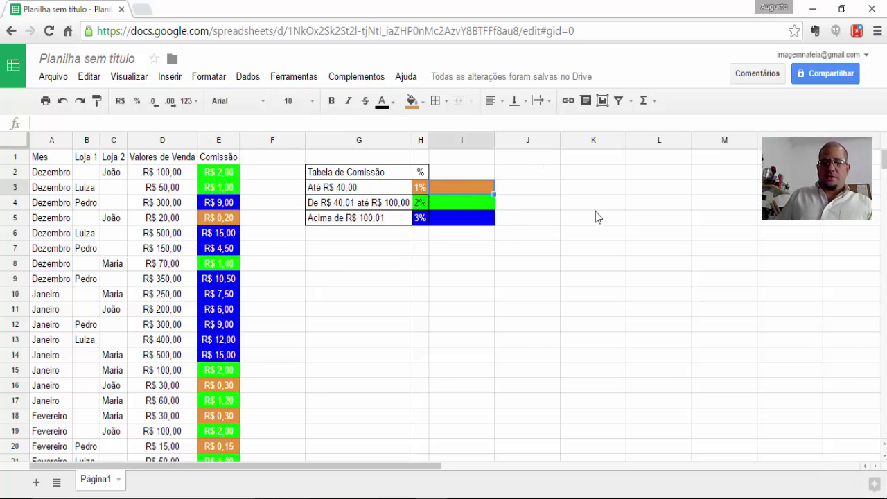
pyautogui.write('=')
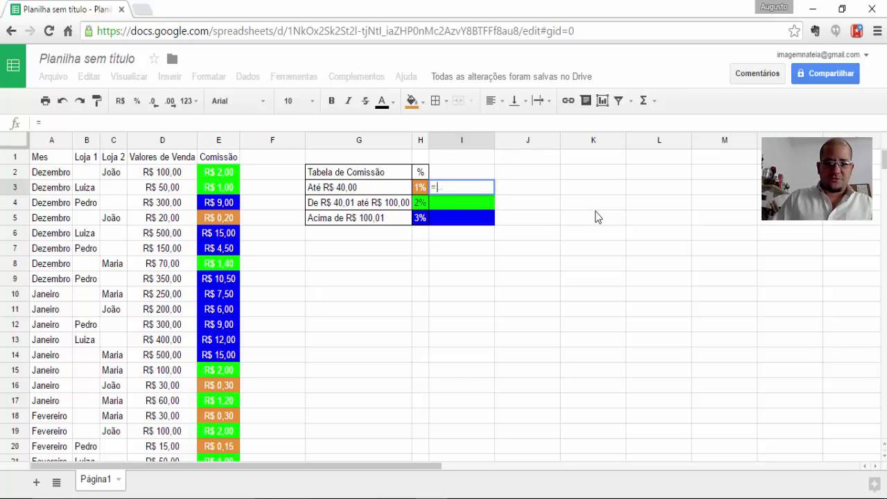
pyautogui.write('coun')
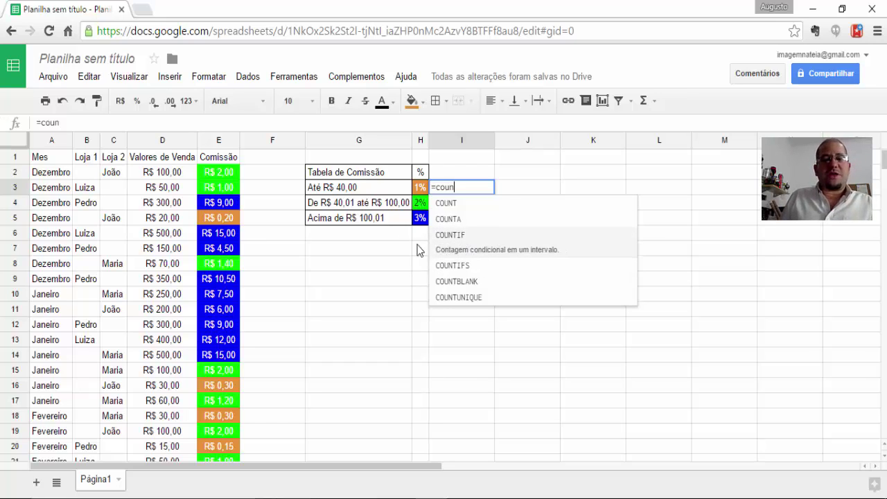
pyautogui.press('Escape')
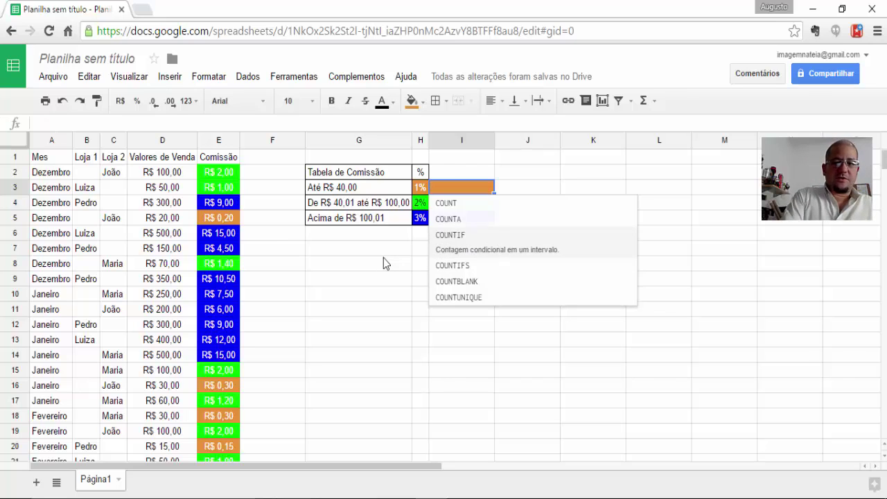
# - Examine the value ranges in G3:G5 of the commission table and the commission formula in E3
pyautogui.moveTo(360, 187); pyautogui.dragTo(358, 222)
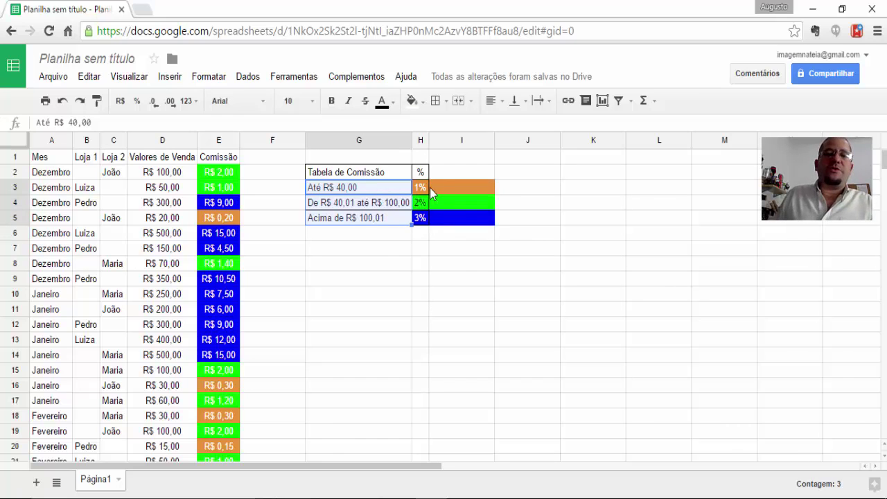
pyautogui.moveTo(230, 174); pyautogui.dragTo(225, 197)
pyautogui.click(225, 194)
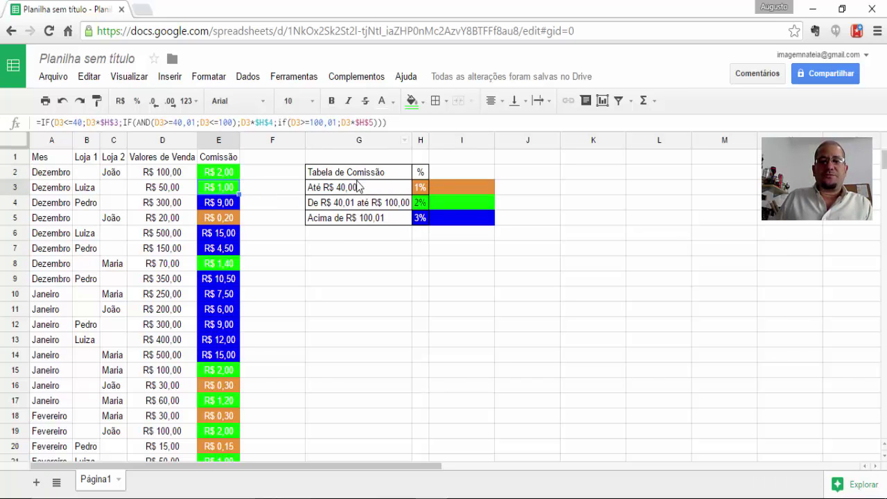
pyautogui.click(368, 191)
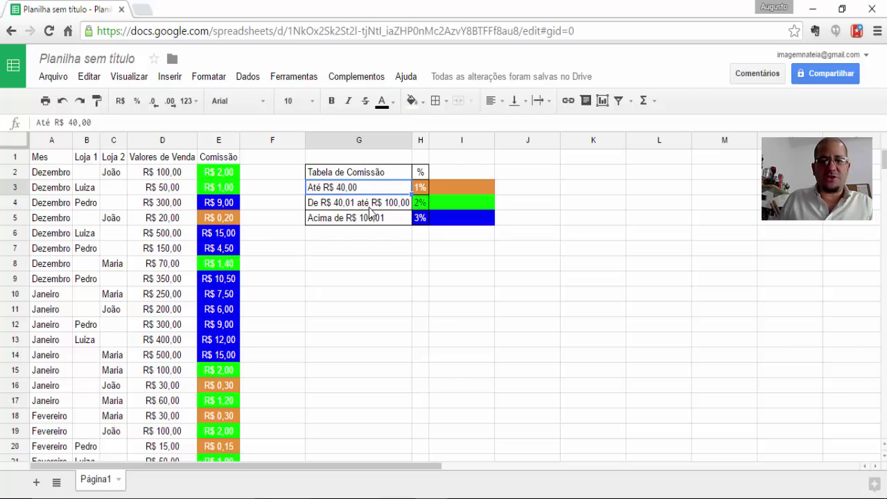
pyautogui.click(373, 207)
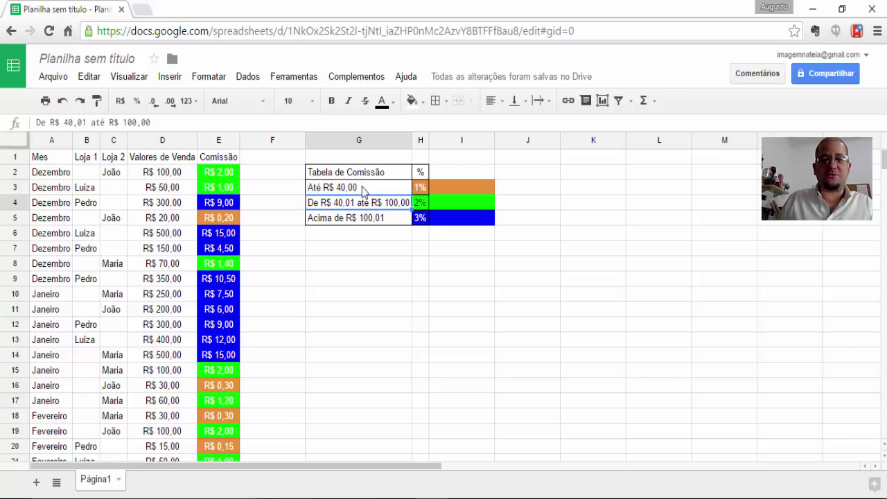
pyautogui.click(362, 187)
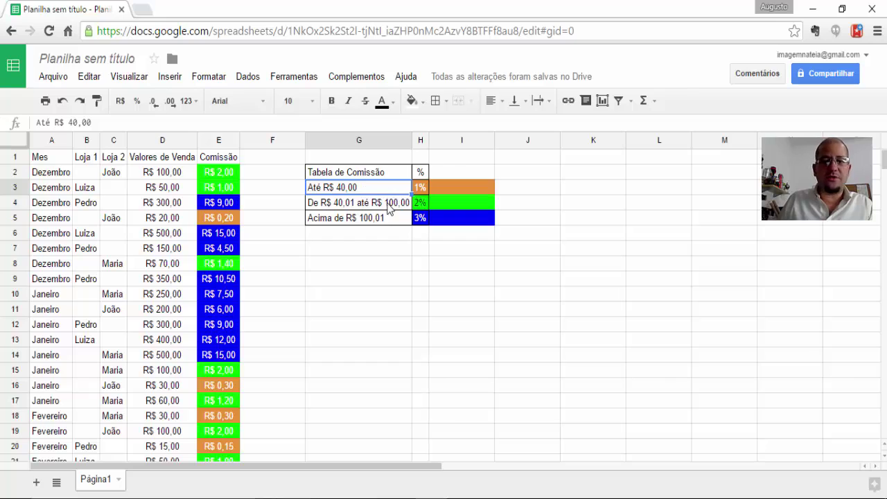
pyautogui.click(390, 208)
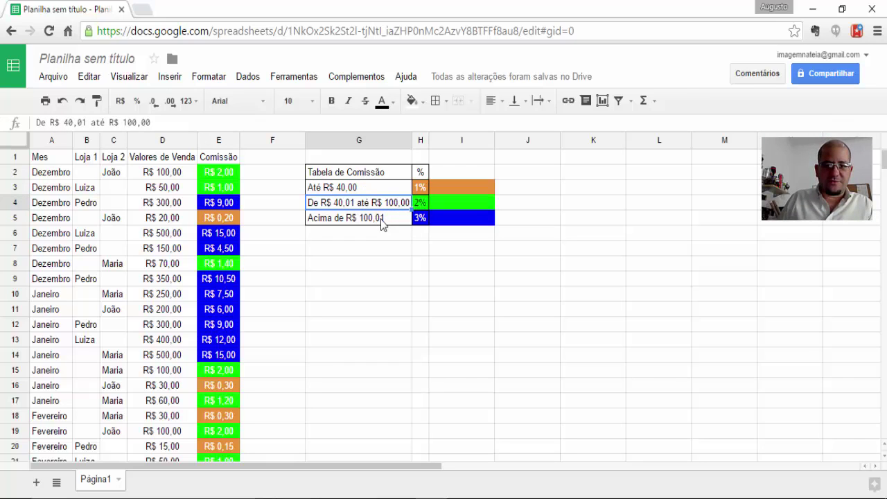
pyautogui.click(382, 224)
pyautogui.click(435, 186)
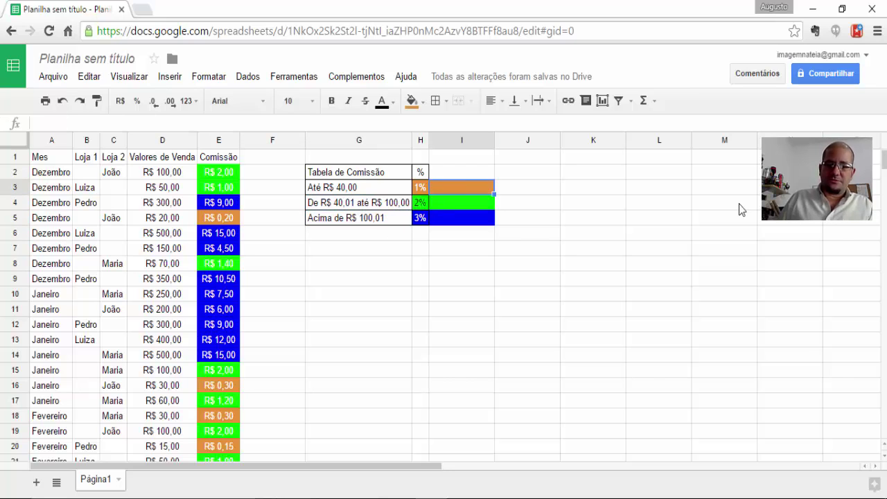
pyautogui.write('=')
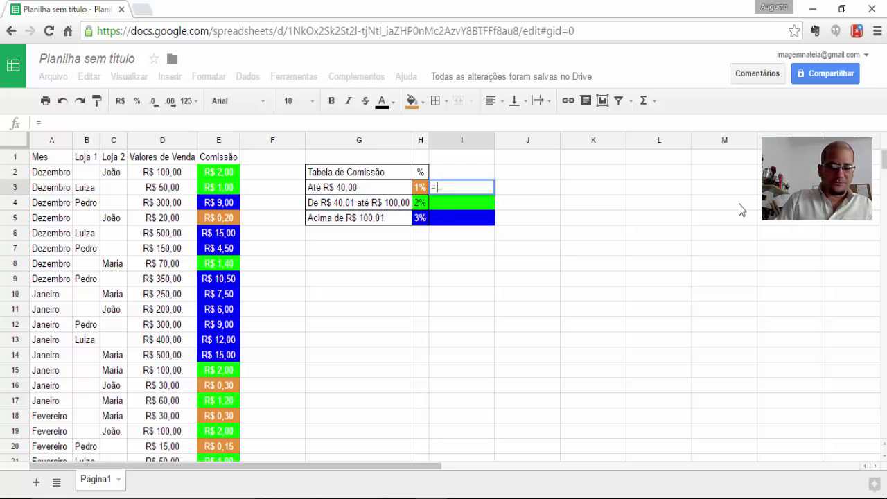
pyautogui.write('coun')
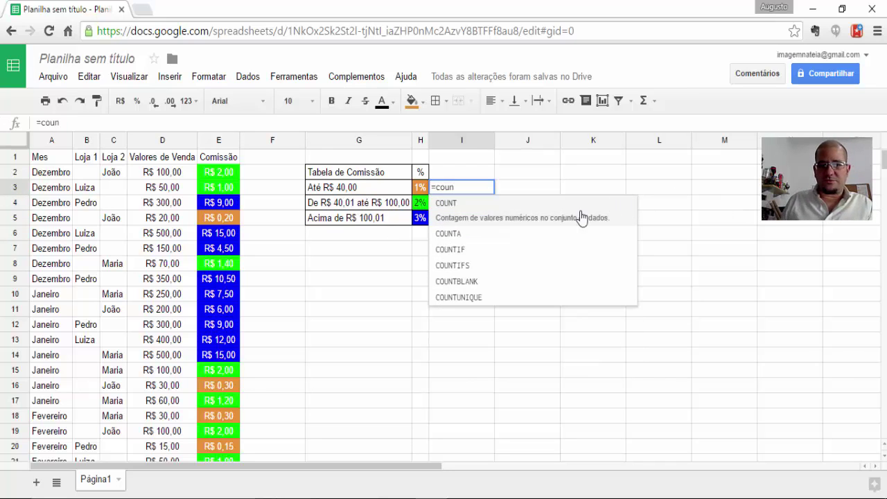
pyautogui.click(474, 257)
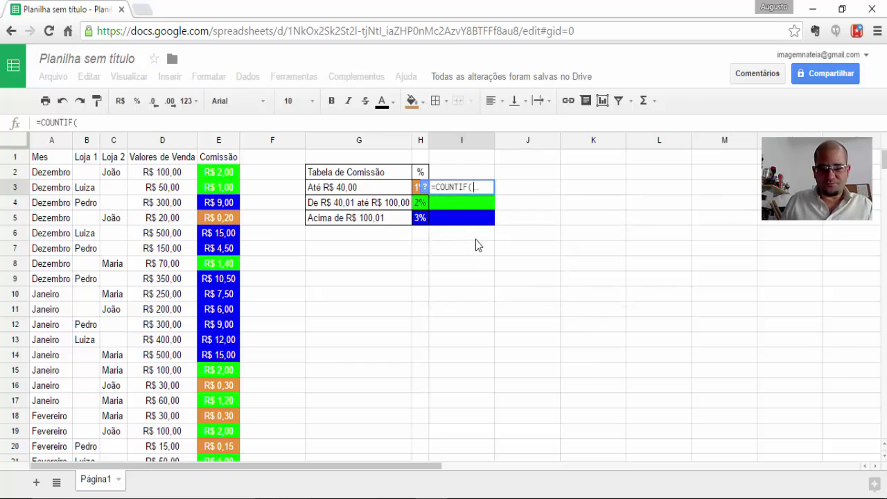
pyautogui.click(482, 186)
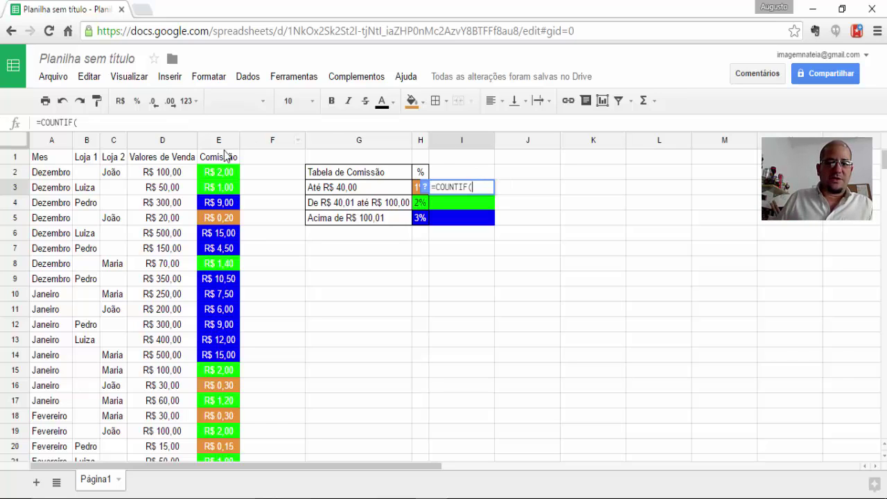
pyautogui.moveTo(173, 172); pyautogui.dragTo(168, 282)
pyautogui.scroll(-2, 166, 264)
pyautogui.scroll(-4, 169, 277)
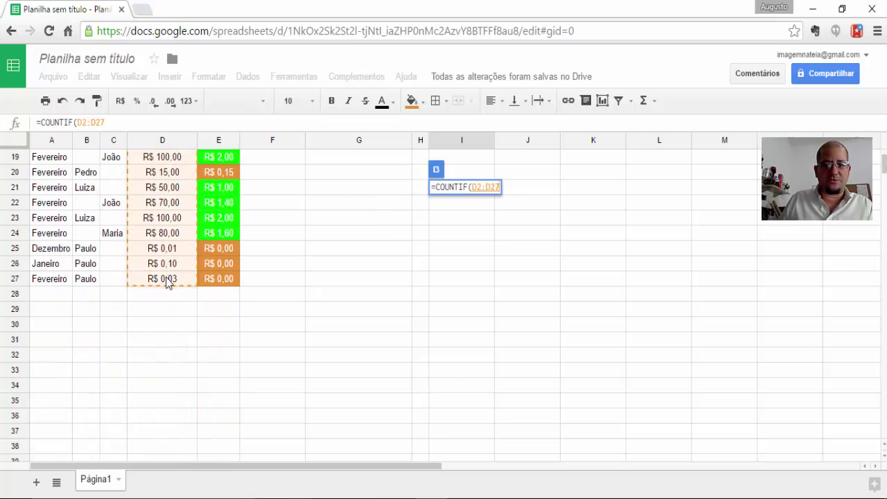
pyautogui.scroll(5, 294, 260)
pyautogui.scroll(1, 294, 260)
pyautogui.write(';')
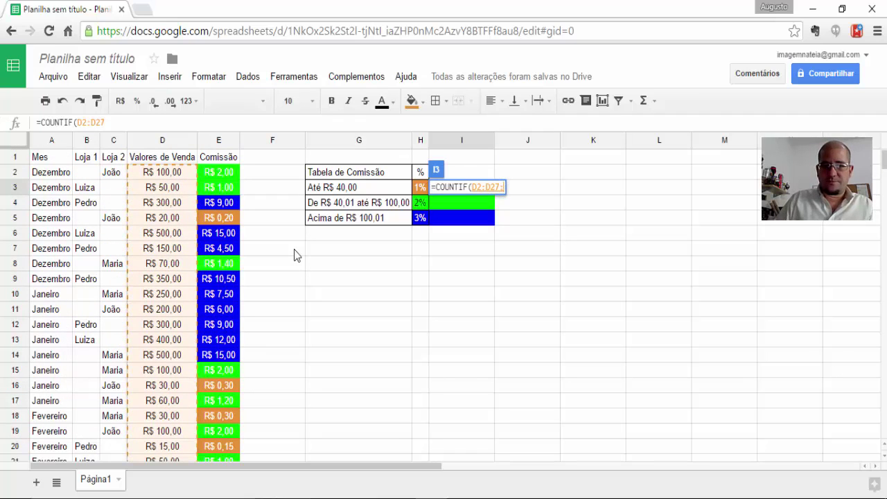
pyautogui.click(422, 190)
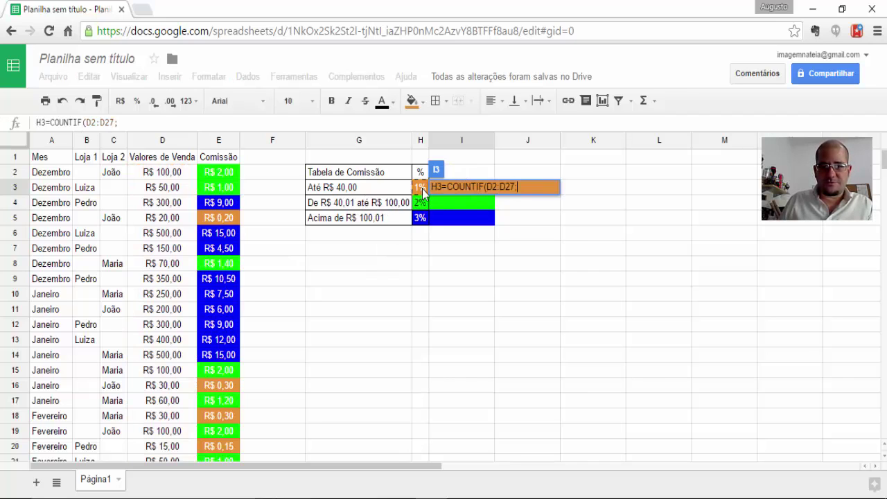
pyautogui.click(533, 186)
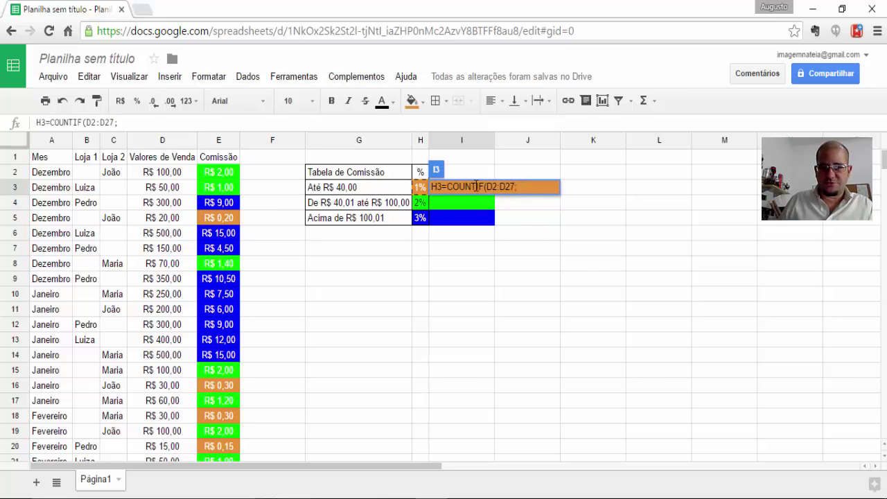
pyautogui.moveTo(443, 186); pyautogui.dragTo(401, 188)
pyautogui.press('Return')
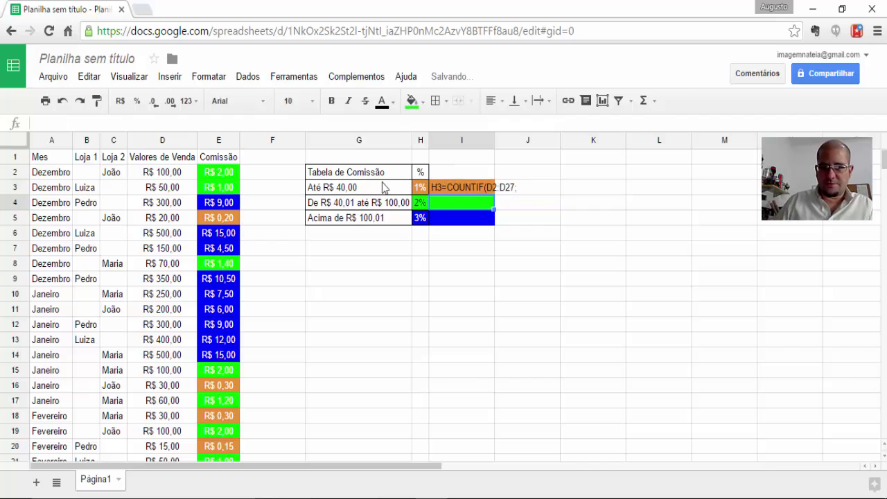
# - Enter the formula =COUNTIF(D2:D27;"<=40") in I3 to count the sales up to R$ 40,00
pyautogui.click(462, 185)
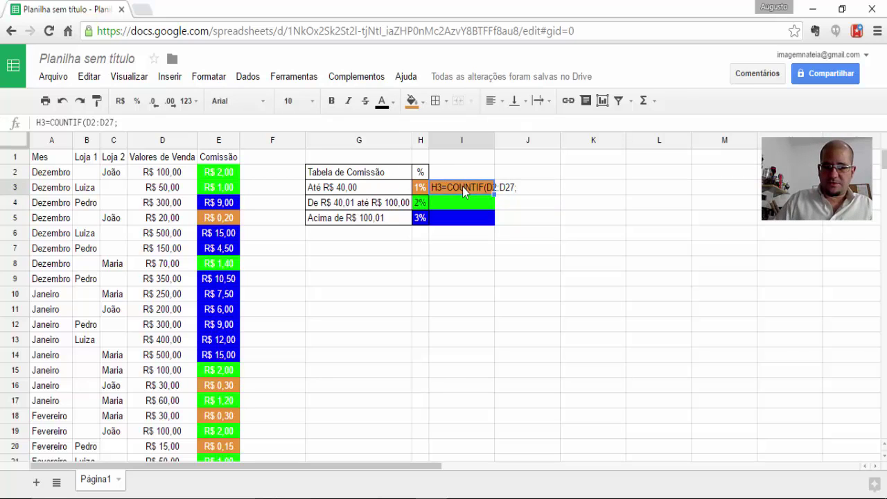
pyautogui.write('=c')
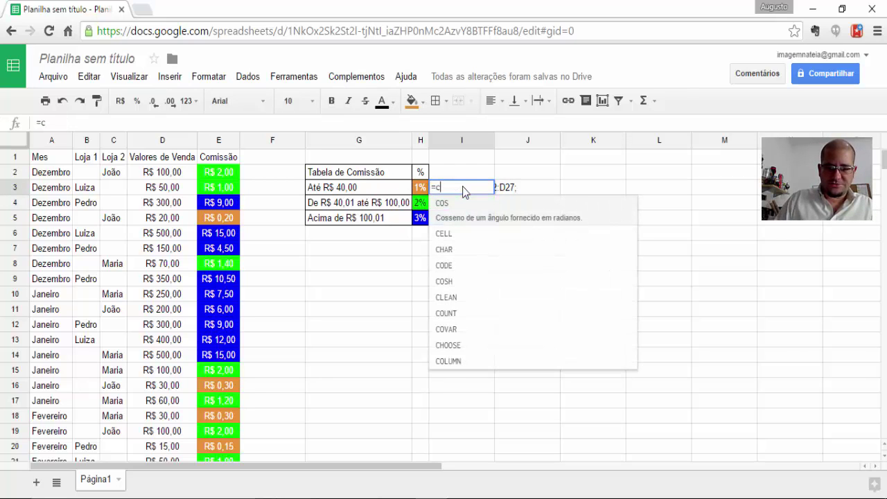
pyautogui.write('ount')
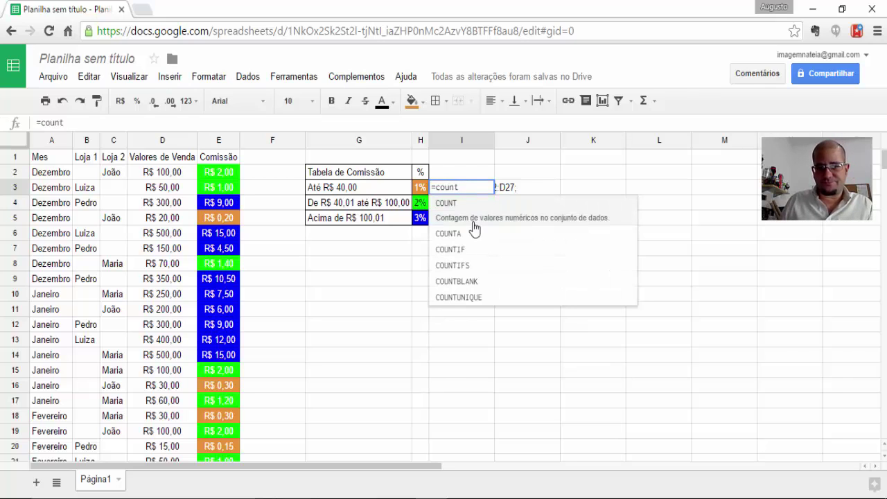
pyautogui.click(465, 251)
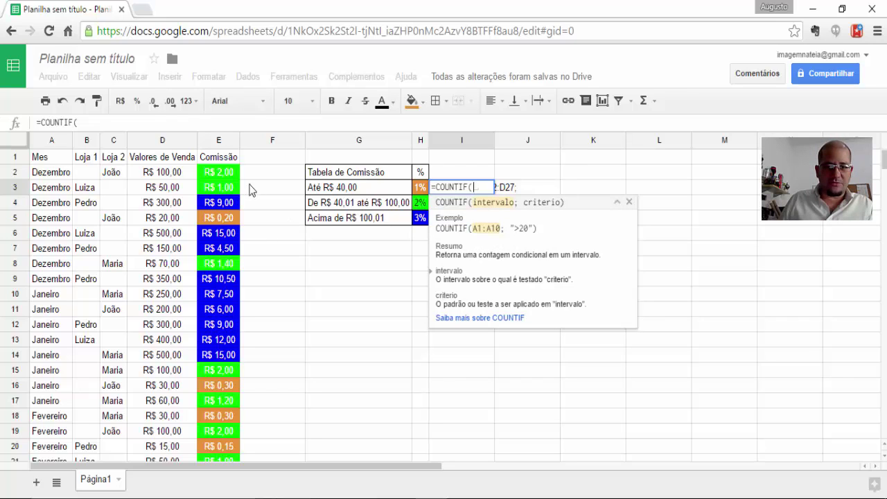
pyautogui.click(167, 179)
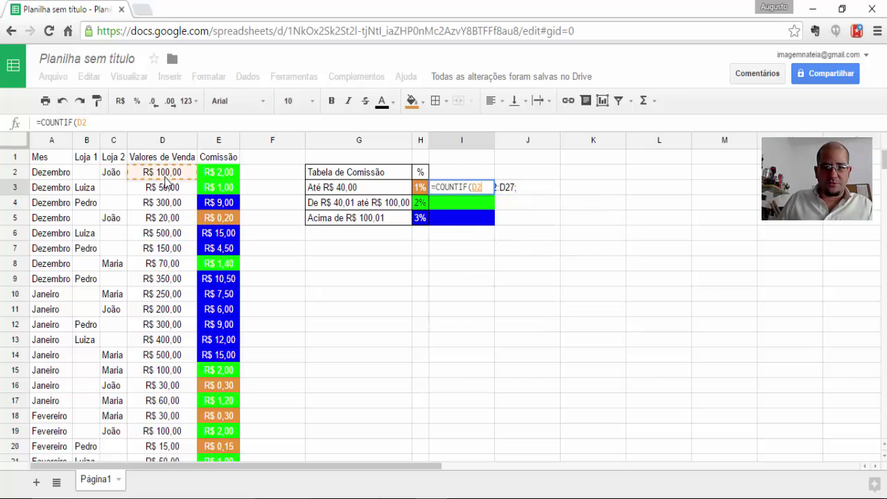
pyautogui.moveTo(166, 179); pyautogui.dragTo(160, 325)
pyautogui.scroll(5, 323, 309)
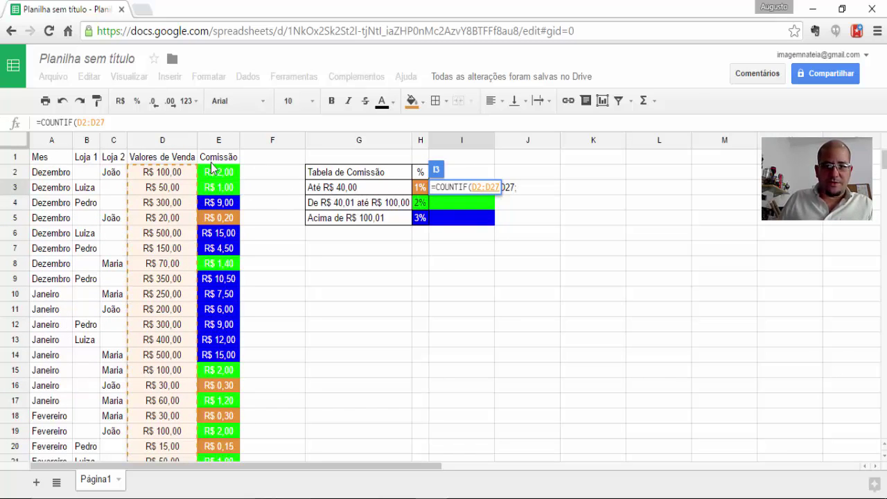
pyautogui.write(';')
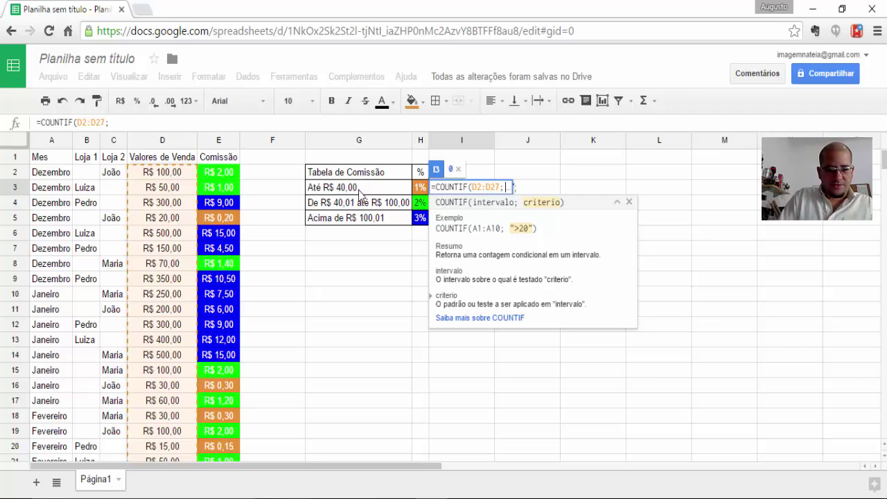
pyautogui.write('"')
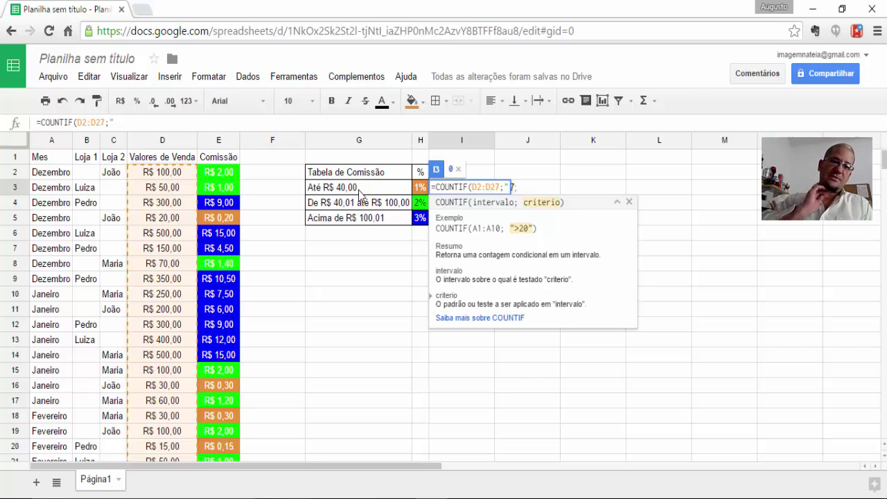
pyautogui.write('<')
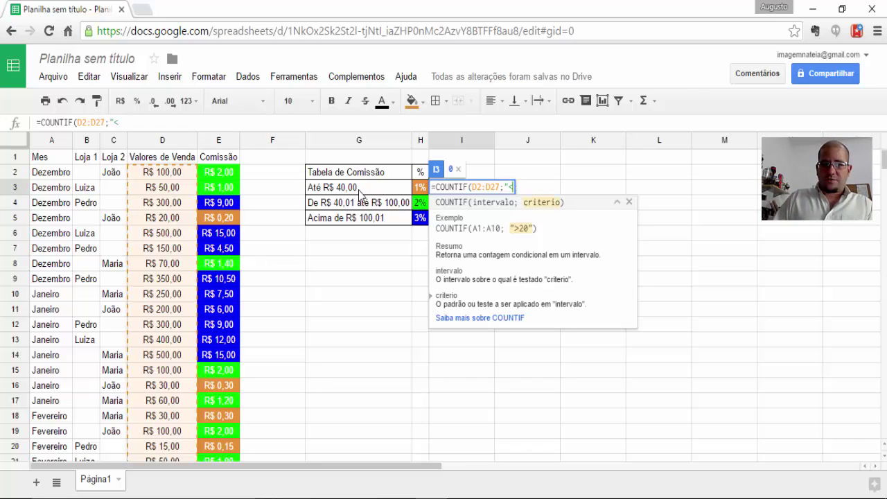
pyautogui.write('=')
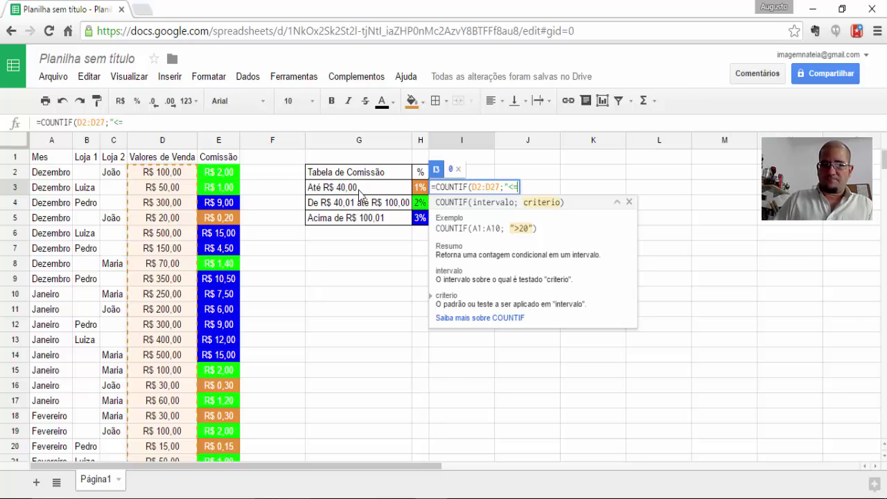
pyautogui.write('40')
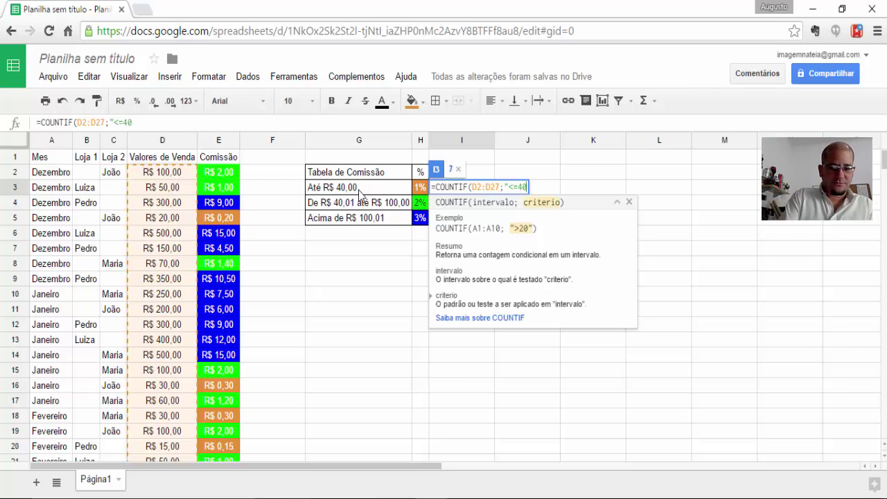
pyautogui.write('")')
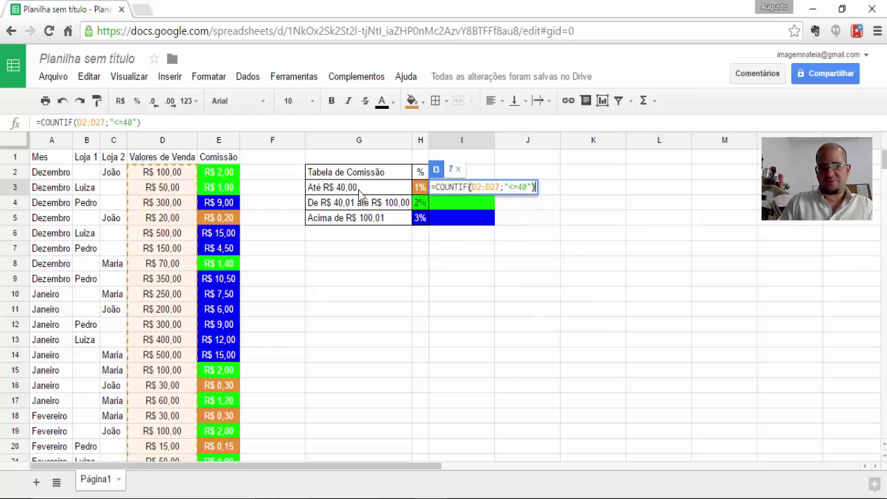
pyautogui.press('Return')
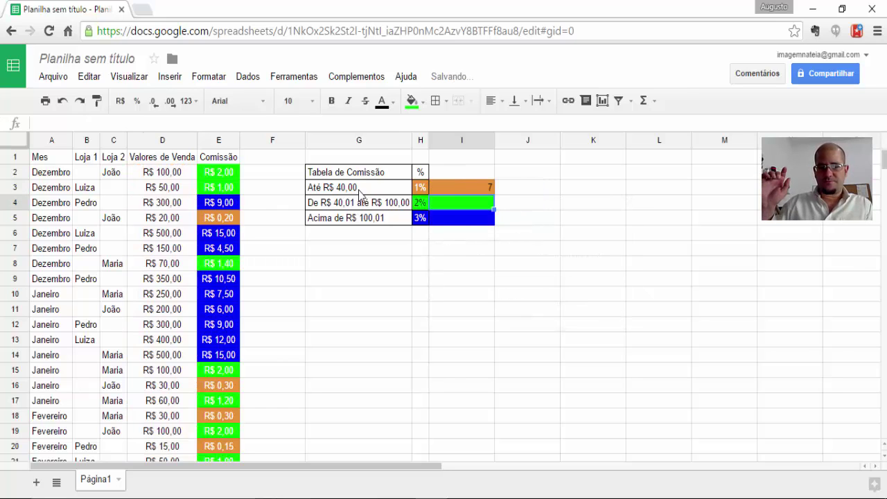
# - Centre the contents of I3:I5 horizontally
pyautogui.moveTo(451, 186); pyautogui.dragTo(468, 218)
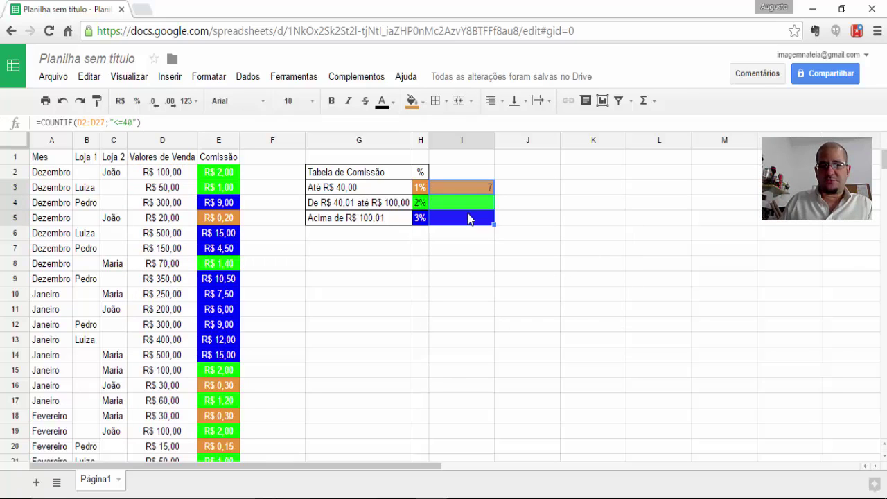
pyautogui.click(490, 100)
pyautogui.click(511, 123)
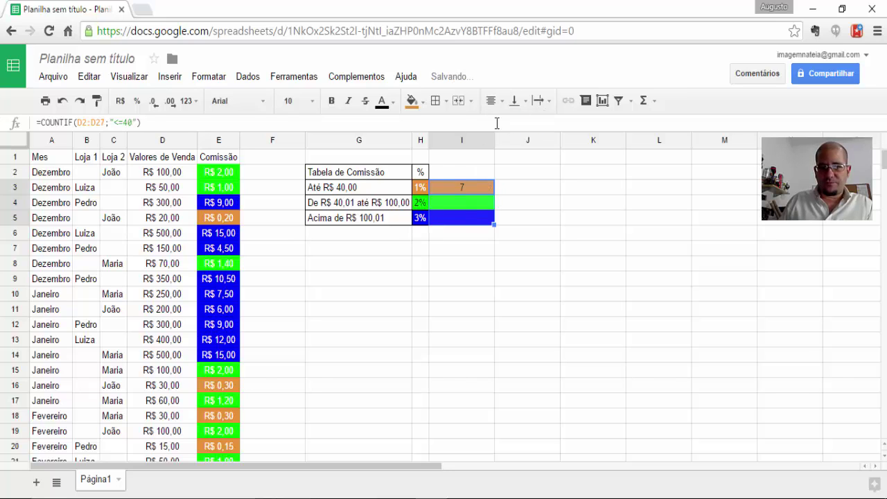
# - Check the count in I3 against the orange commission cells in column E, from E5 down to E27
pyautogui.click(471, 186)
pyautogui.click(224, 218)
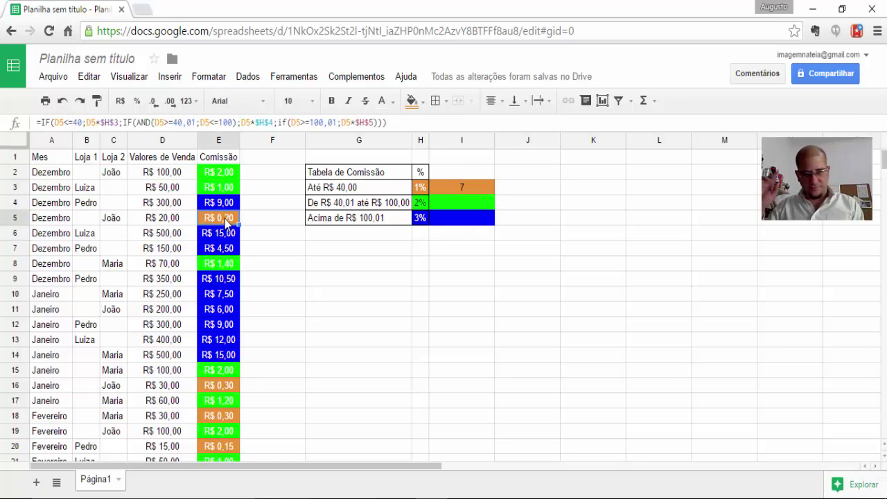
pyautogui.scroll(-2, 281, 249)
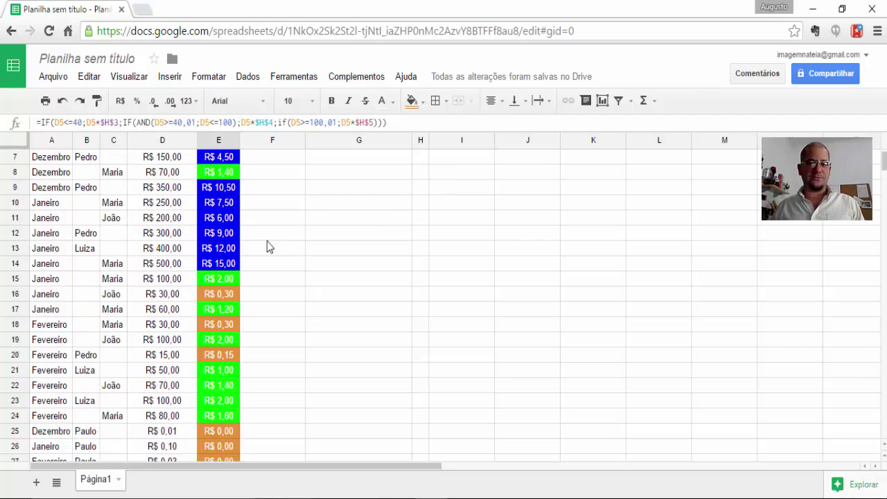
pyautogui.click(232, 294)
pyautogui.keyDown('ctrl'); pyautogui.click(232, 325); pyautogui.keyUp('ctrl')
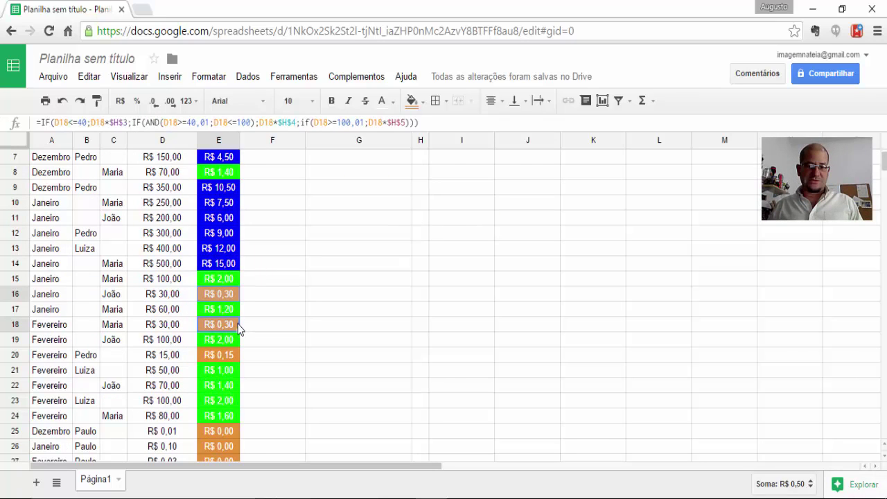
pyautogui.keyDown('ctrl'); pyautogui.click(232, 355); pyautogui.keyUp('ctrl')
pyautogui.scroll(-3, 271, 346)
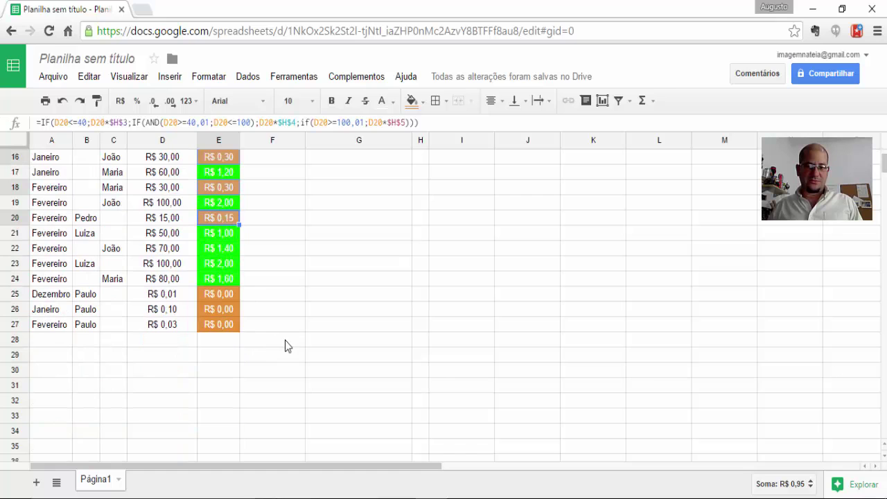
pyautogui.keyDown('ctrl'); pyautogui.click(232, 324); pyautogui.keyUp('ctrl')
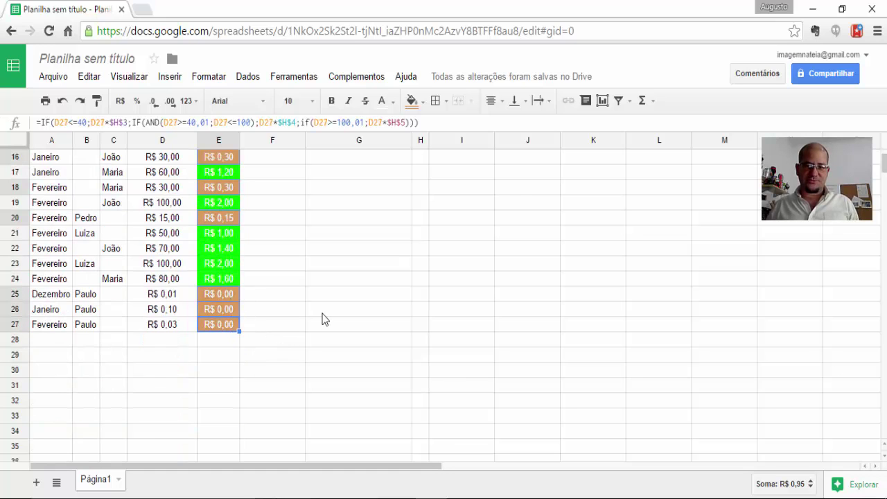
pyautogui.scroll(5, 333, 314)
pyautogui.click(471, 186)
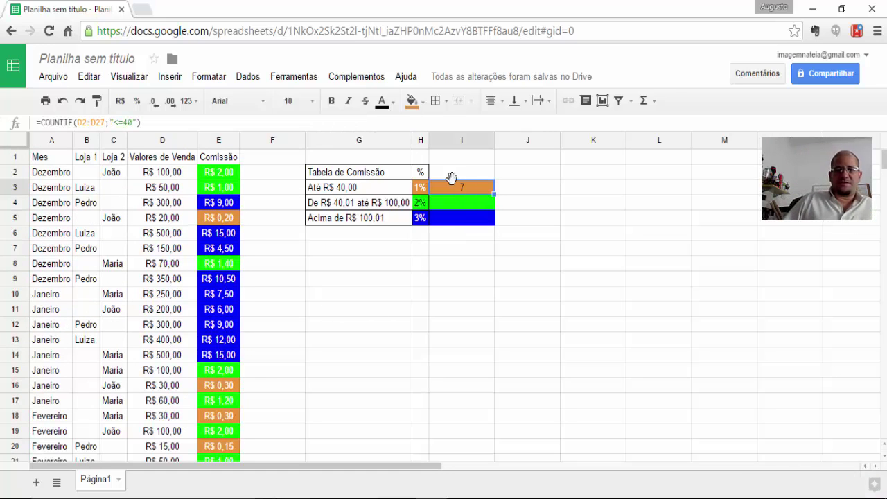
# - Test the count in I3 by setting the sale value in D4 to 20, and undo that change
pyautogui.click(175, 207)
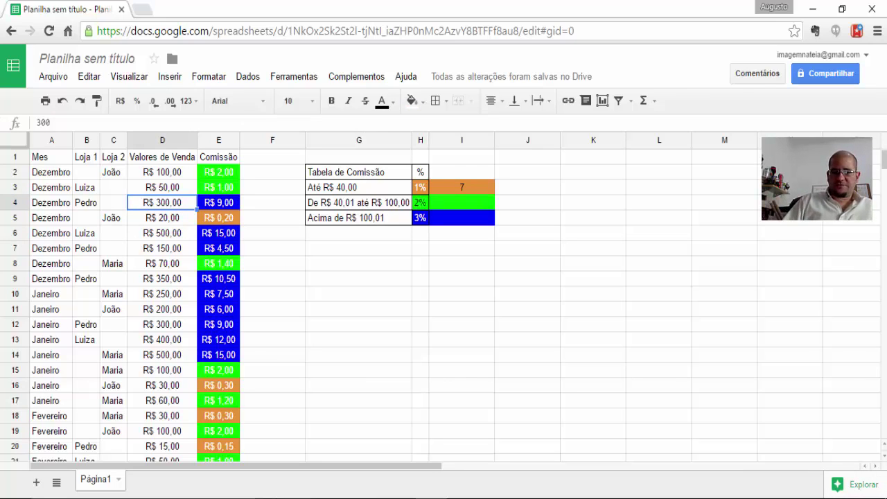
pyautogui.write('20')
pyautogui.press('Return')
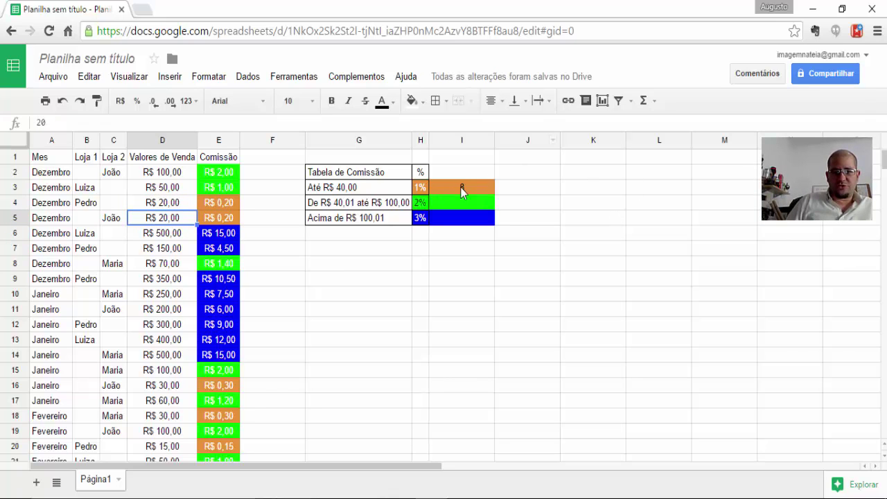
pyautogui.hotkey('ctrl', 'z')
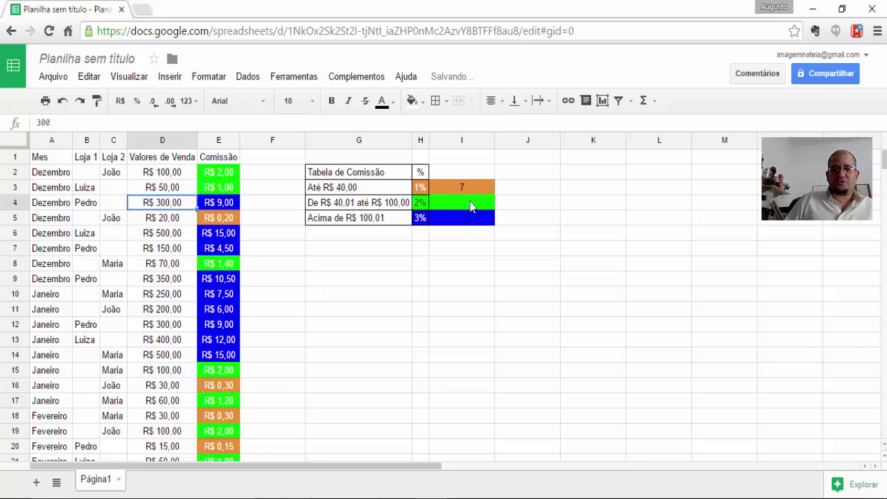
pyautogui.click(472, 191)
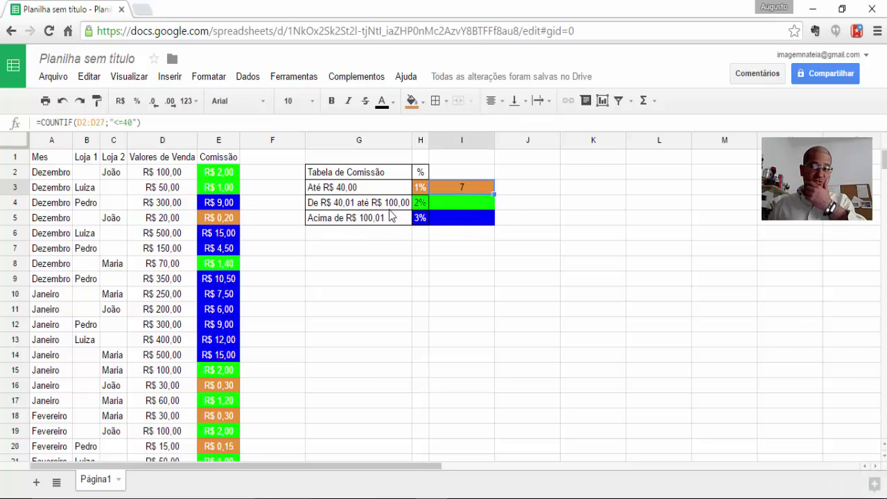
# - Start a COUNTIFS formula in I4 with the range D2:D27 and the first criterion ">=40,01"
pyautogui.click(445, 206)
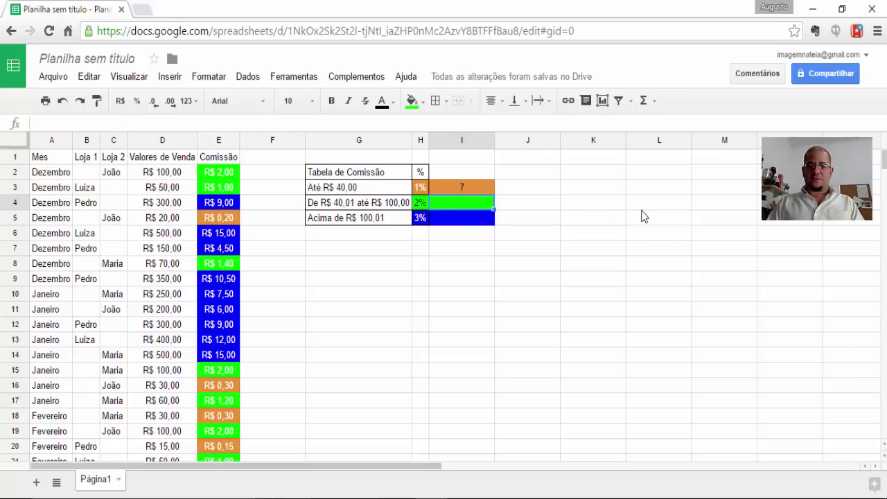
pyautogui.write('=')
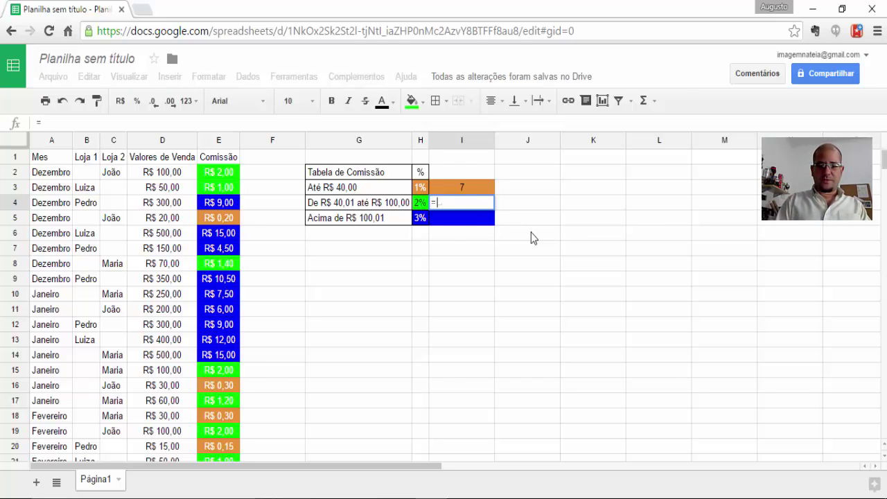
pyautogui.write('coun')
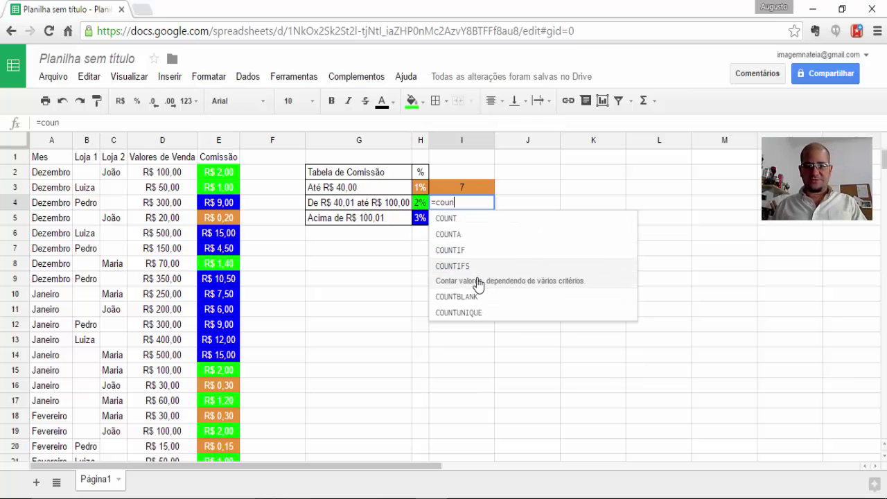
pyautogui.click(478, 284)
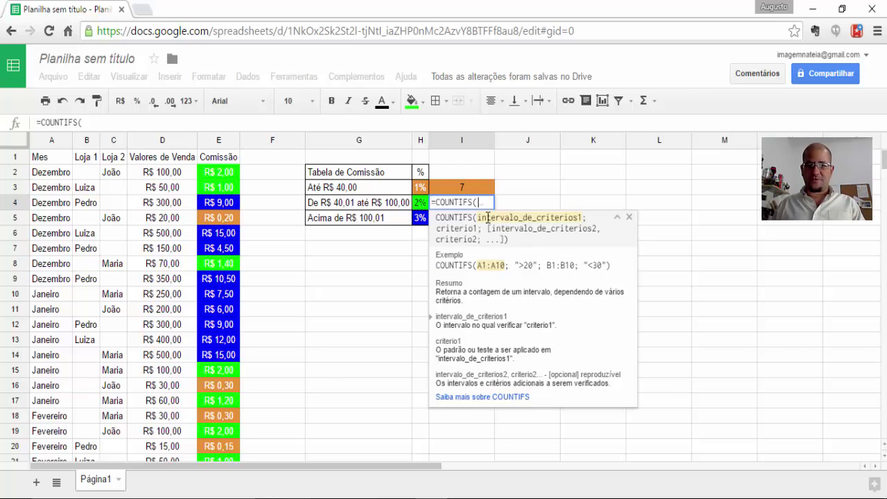
pyautogui.moveTo(179, 173); pyautogui.dragTo(166, 416)
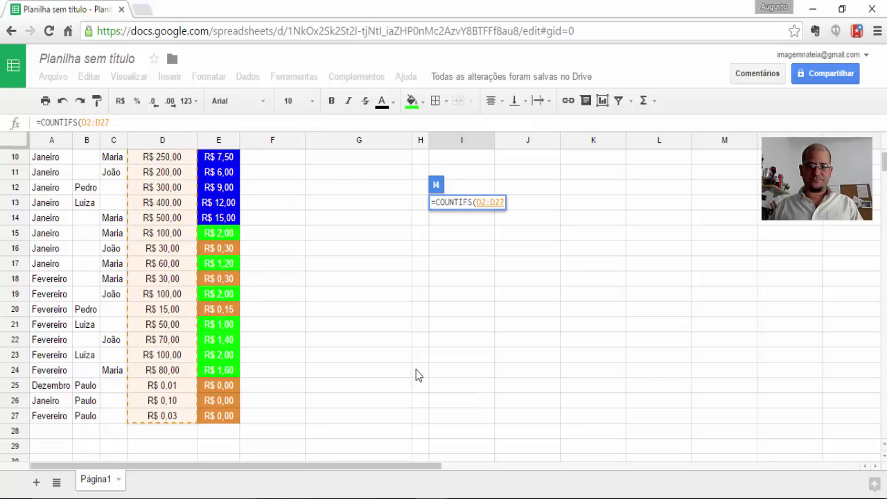
pyautogui.write(';')
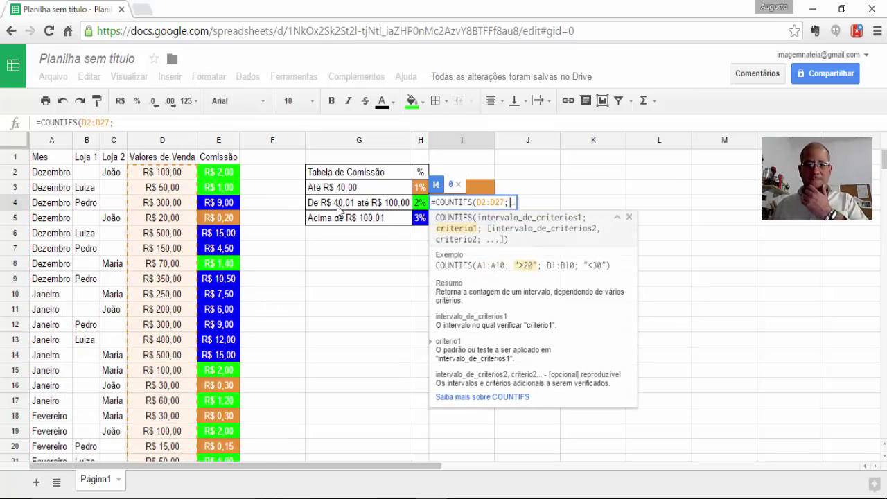
pyautogui.write('"')
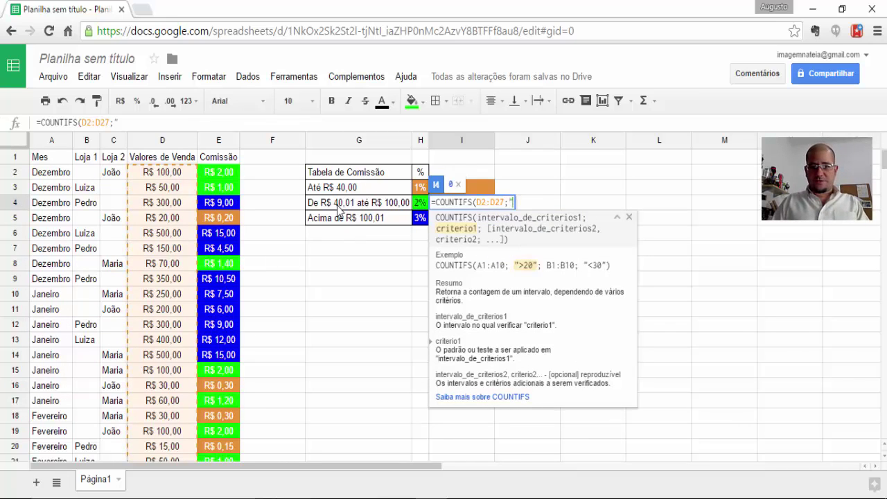
pyautogui.write('>')
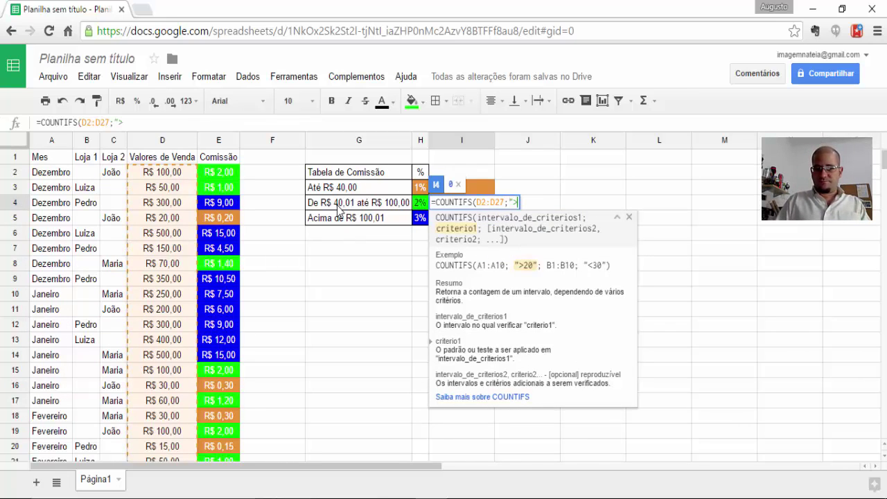
pyautogui.write('=')
pyautogui.write('40')
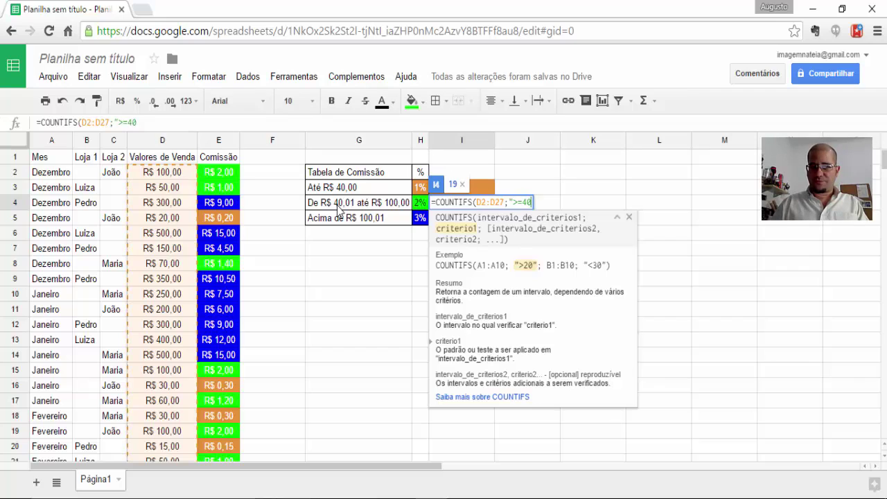
pyautogui.write(',01"')
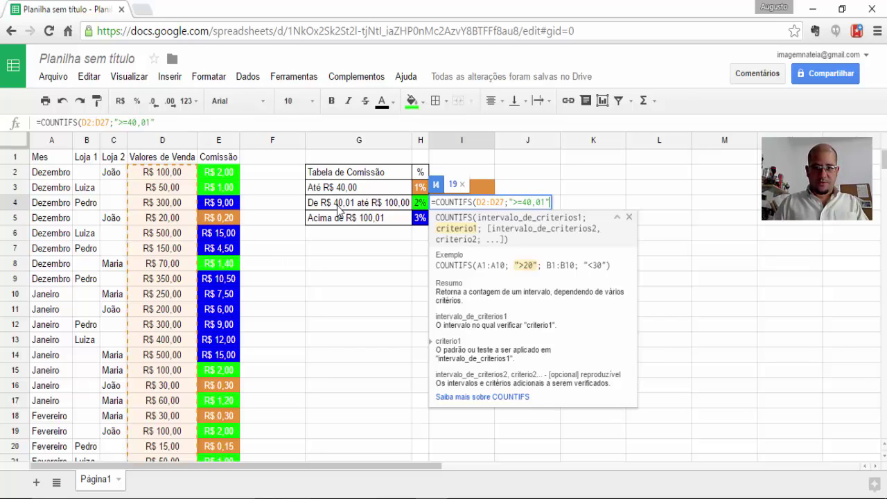
pyautogui.write(';')
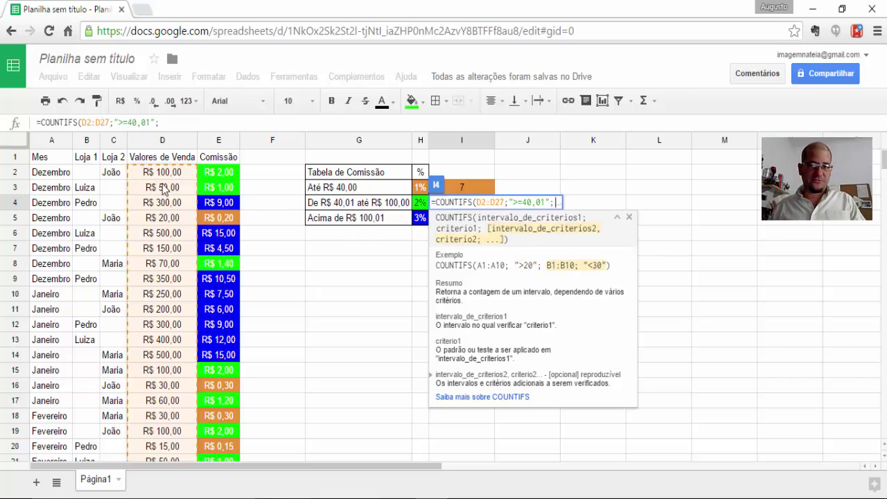
# - Add D2:D27 as the second criteria range by copying the first range within the I4 formula
pyautogui.moveTo(506, 203); pyautogui.dragTo(477, 202)
pyautogui.hotkey('ctrl', 'c')
pyautogui.click(555, 203)
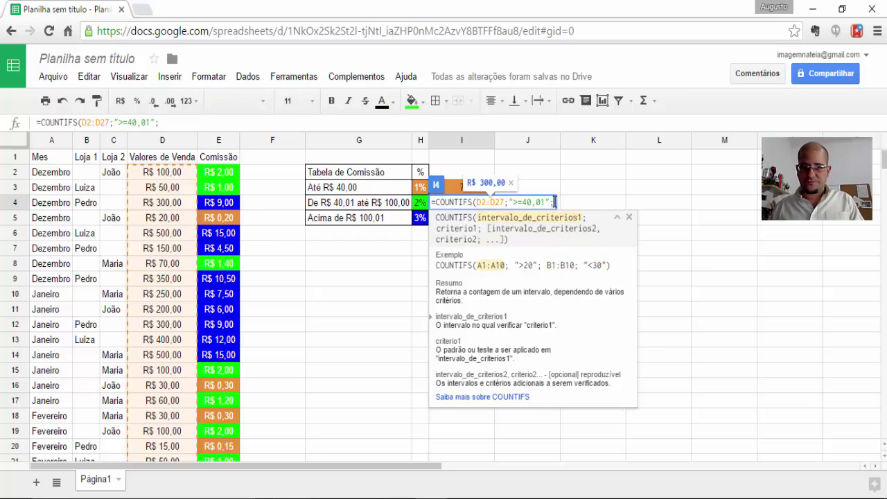
pyautogui.hotkey('ctrl', 'v')
pyautogui.write(';')
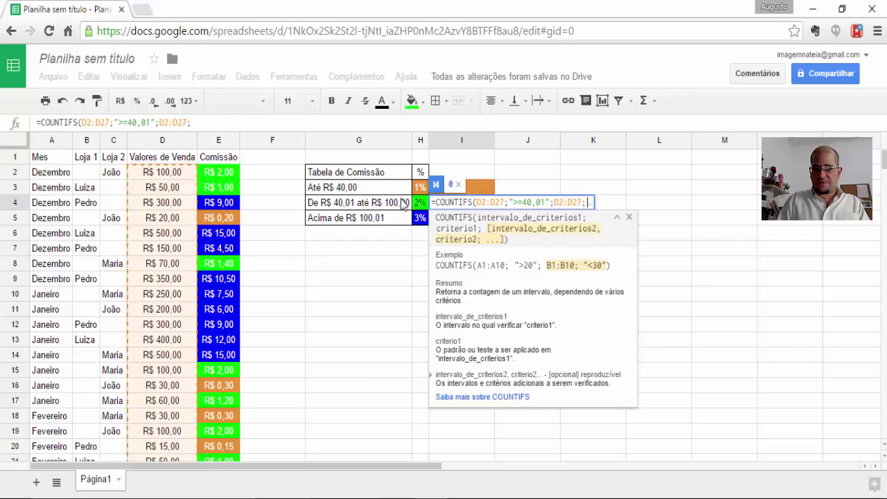
pyautogui.write('<')
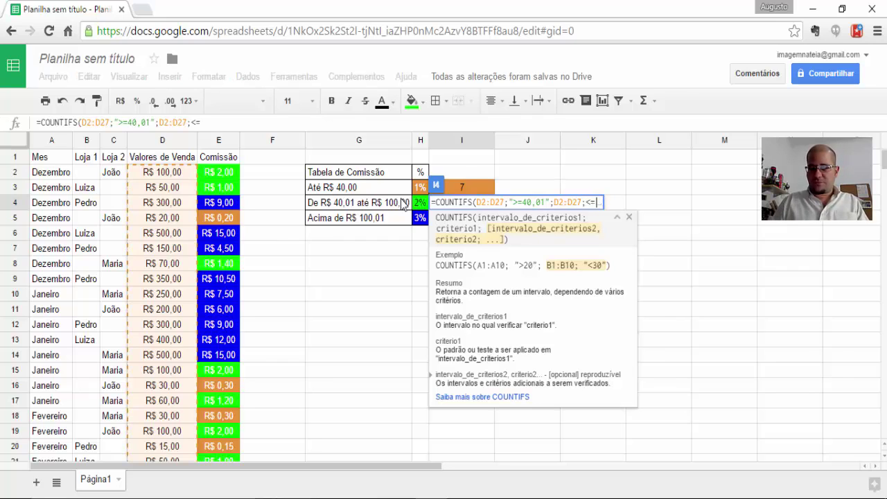
pyautogui.write('=100')
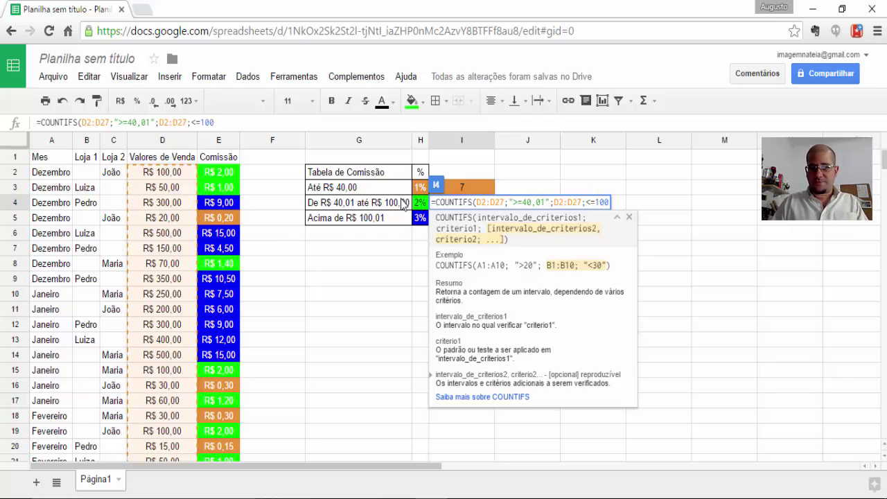
pyautogui.press('BackSpace')
pyautogui.press('BackSpace')
pyautogui.press('BackSpace')
pyautogui.press('BackSpace')
pyautogui.press('BackSpace')
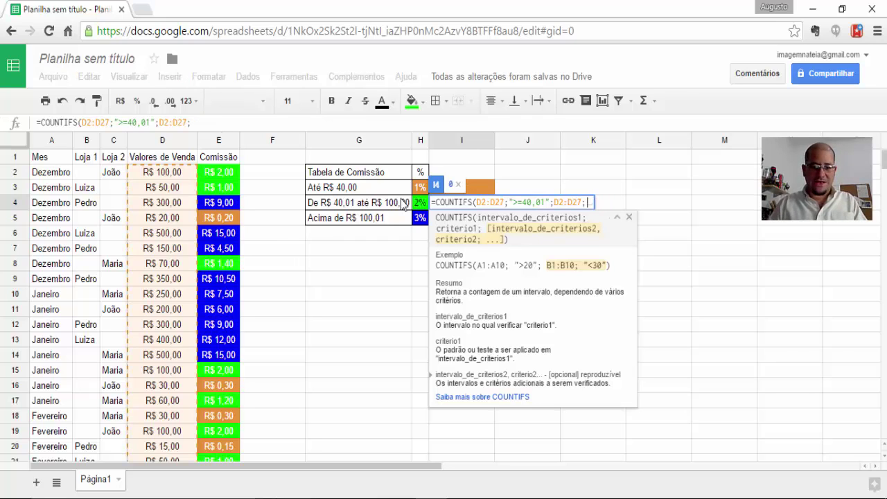
# - Finish the COUNTIFS formula in I4 with "<=100" as the second criterion and enter it
pyautogui.write('"<')
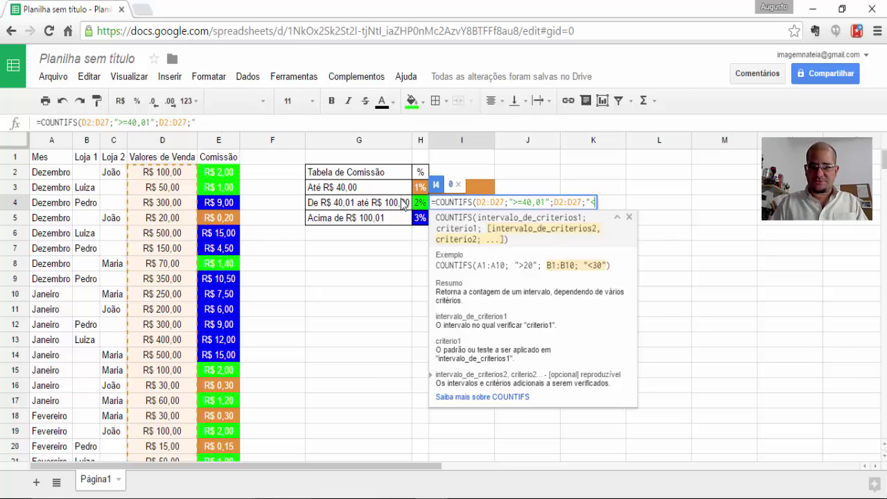
pyautogui.write('=')
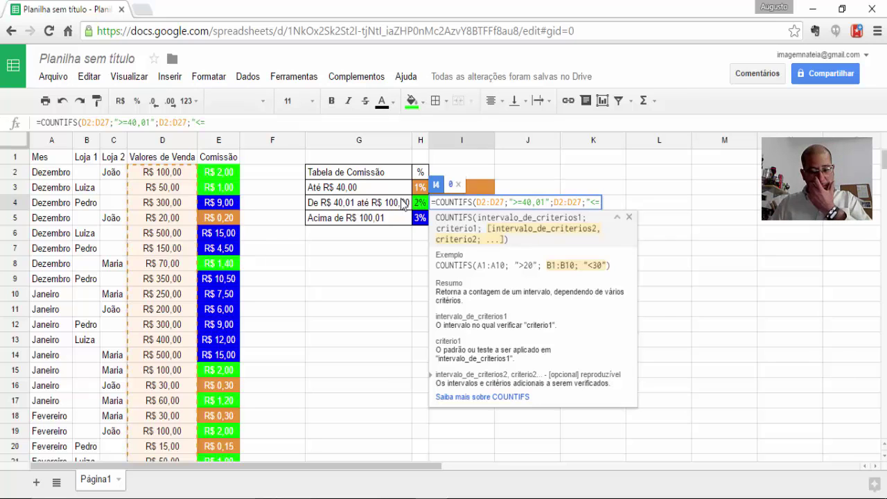
pyautogui.write('100"')
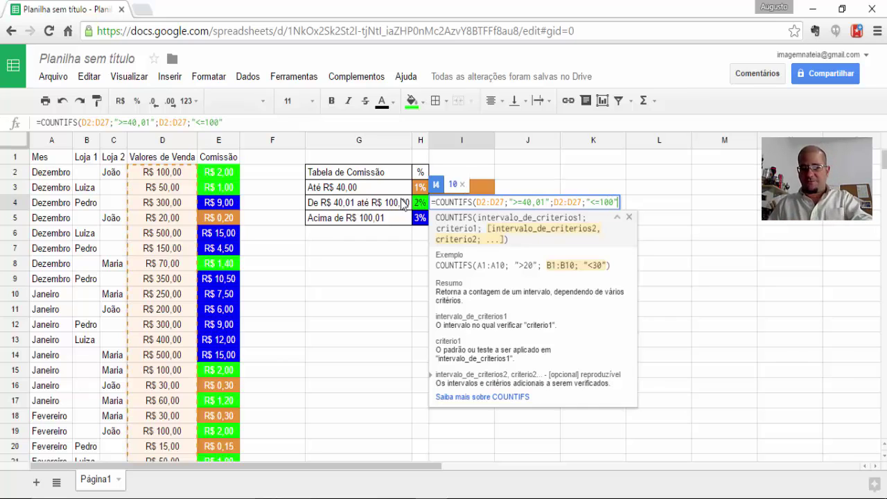
pyautogui.write(')')
pyautogui.press('Return')
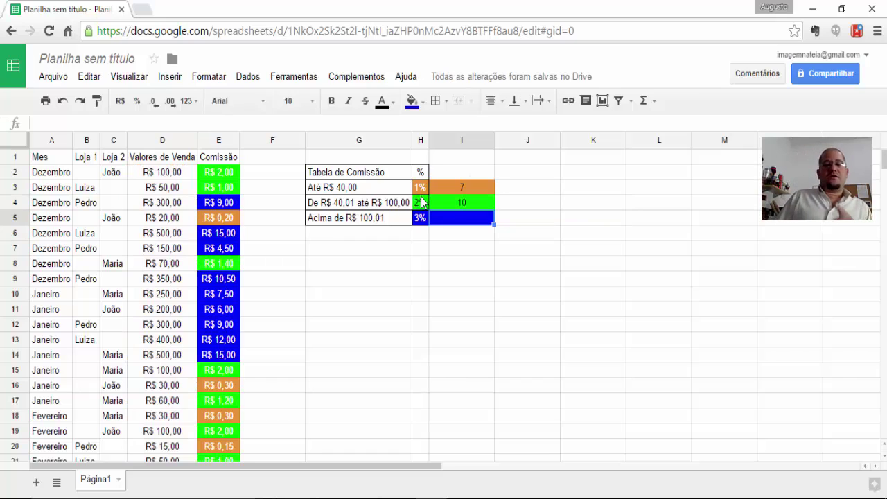
# - Check the count in I4 against the green commission cells in column E, from E2 down to E24
pyautogui.click(457, 201)
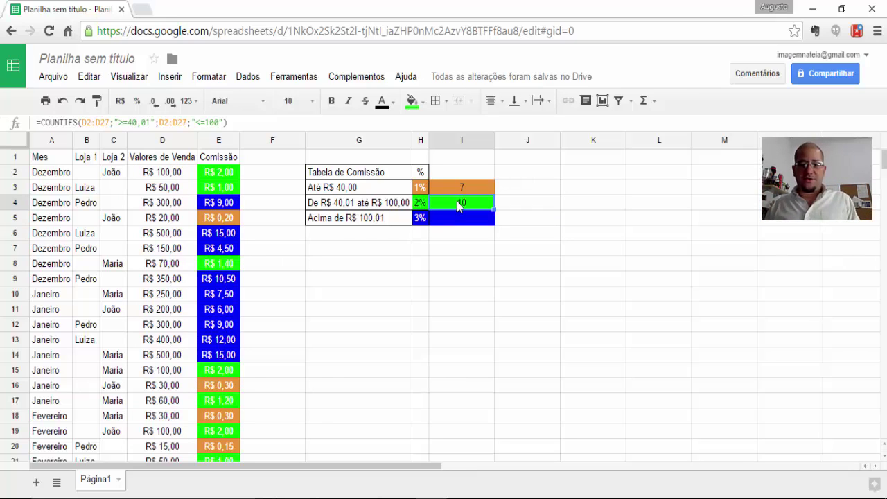
pyautogui.click(234, 173)
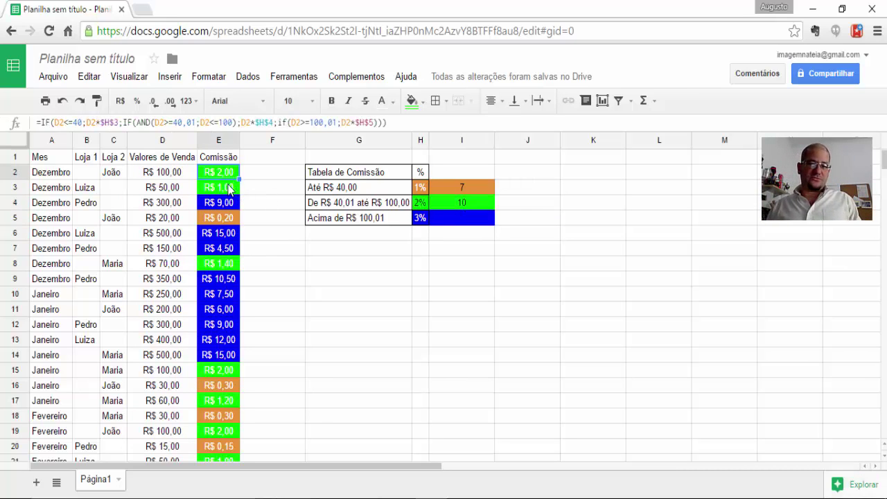
pyautogui.keyDown('ctrl'); pyautogui.click(235, 189); pyautogui.keyUp('ctrl')
pyautogui.keyDown('ctrl'); pyautogui.click(233, 253); pyautogui.keyUp('ctrl')
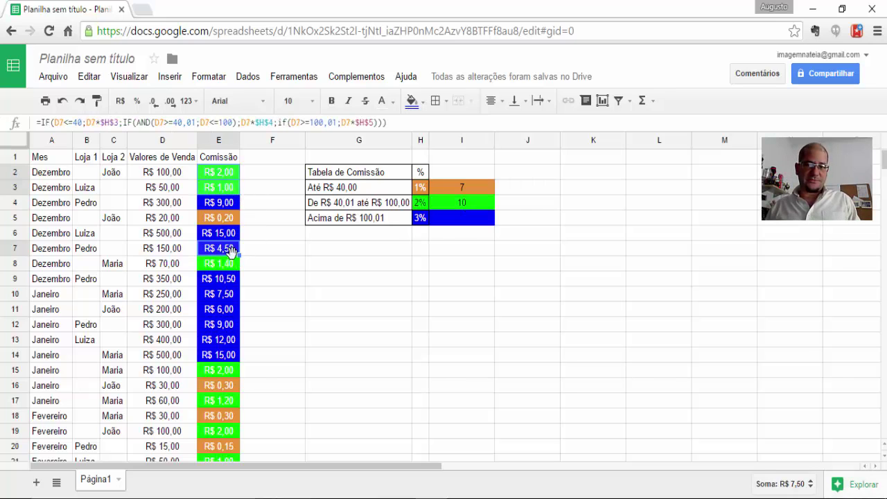
pyautogui.click(233, 256)
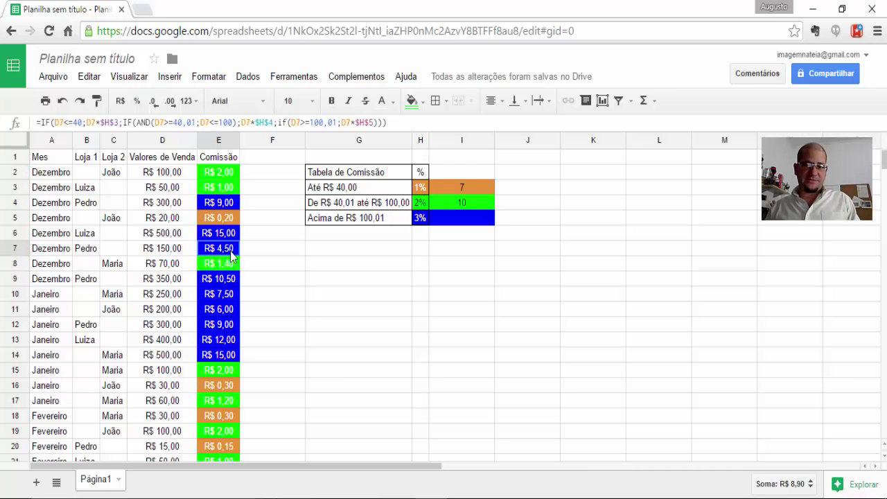
pyautogui.click(228, 175)
pyautogui.click(229, 190)
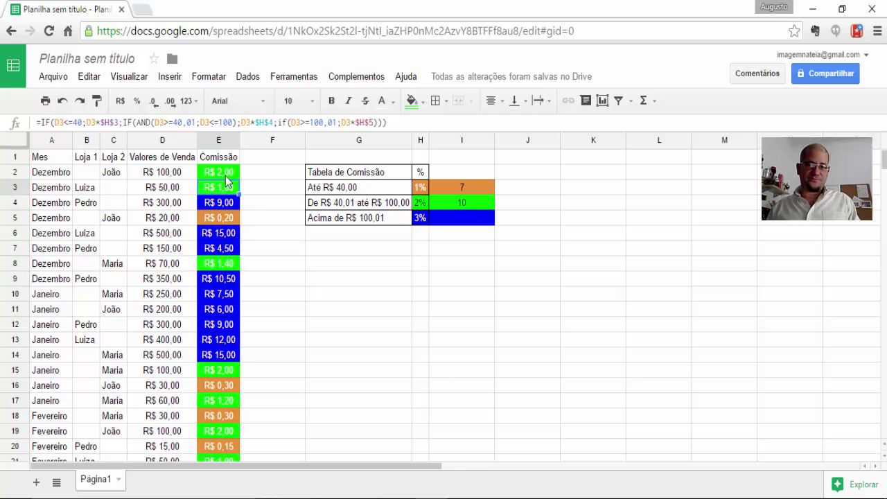
pyautogui.moveTo(226, 174); pyautogui.dragTo(227, 186)
pyautogui.keyDown('ctrl'); pyautogui.click(228, 267); pyautogui.keyUp('ctrl')
pyautogui.scroll(-3, 265, 261)
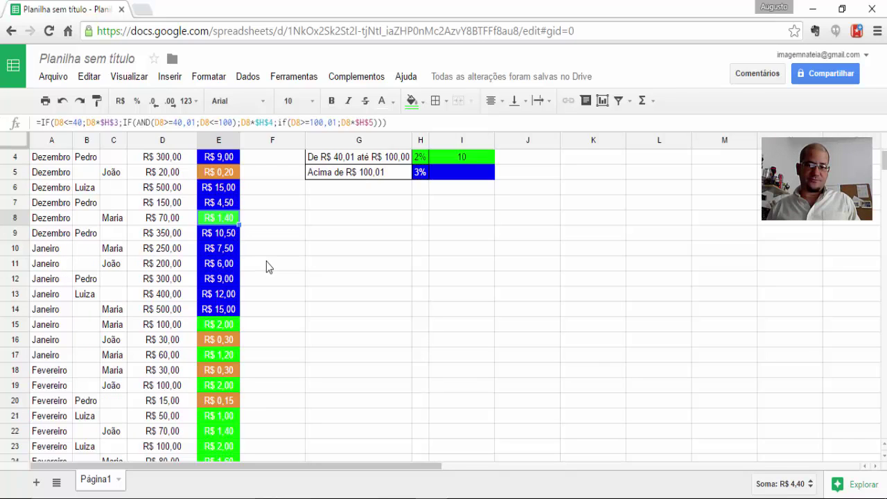
pyautogui.keyDown('ctrl'); pyautogui.click(234, 238); pyautogui.keyUp('ctrl')
pyautogui.keyDown('ctrl'); pyautogui.click(234, 262); pyautogui.keyUp('ctrl')
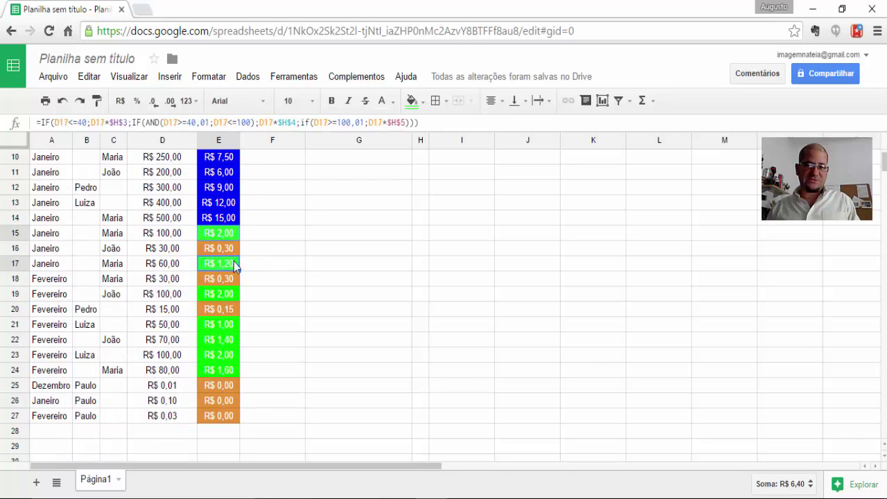
pyautogui.keyDown('ctrl'); pyautogui.click(231, 293); pyautogui.keyUp('ctrl')
pyautogui.keyDown('ctrl'); pyautogui.click(233, 330); pyautogui.keyUp('ctrl')
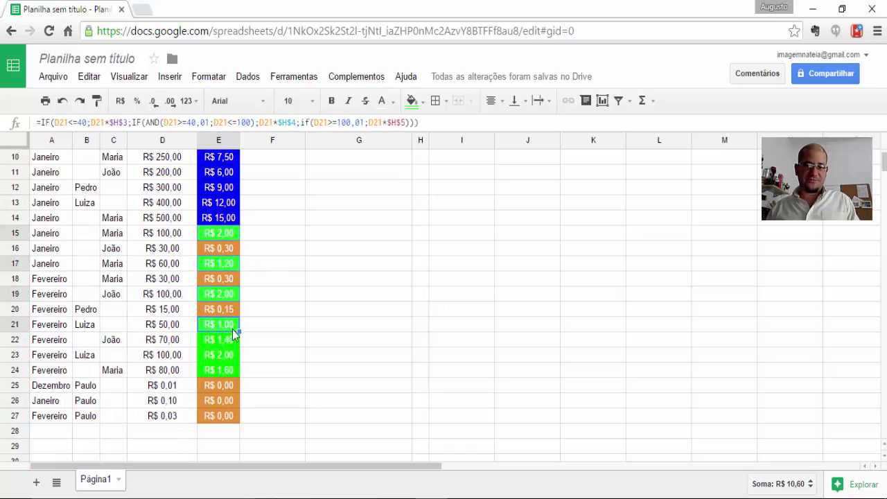
pyautogui.keyDown('ctrl'); pyautogui.click(233, 339); pyautogui.keyUp('ctrl')
pyautogui.keyDown('ctrl'); pyautogui.click(232, 356); pyautogui.keyUp('ctrl')
pyautogui.keyDown('ctrl'); pyautogui.click(232, 371); pyautogui.keyUp('ctrl')
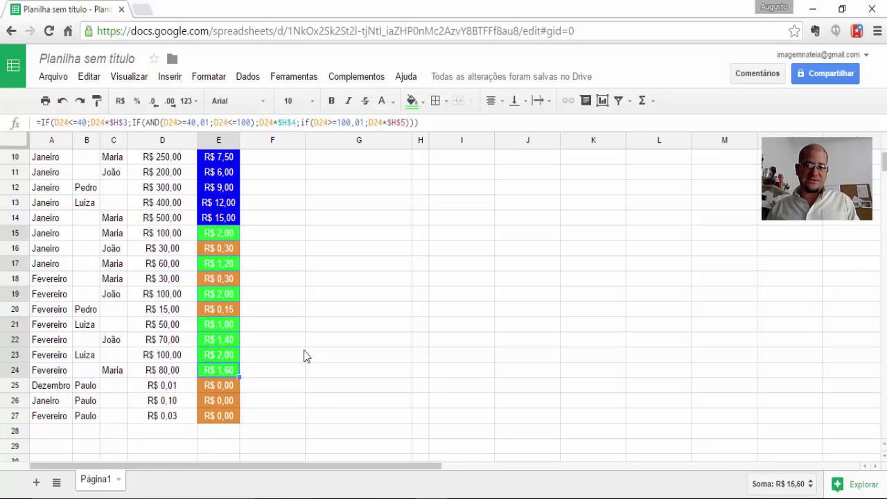
pyautogui.scroll(3, 314, 342)
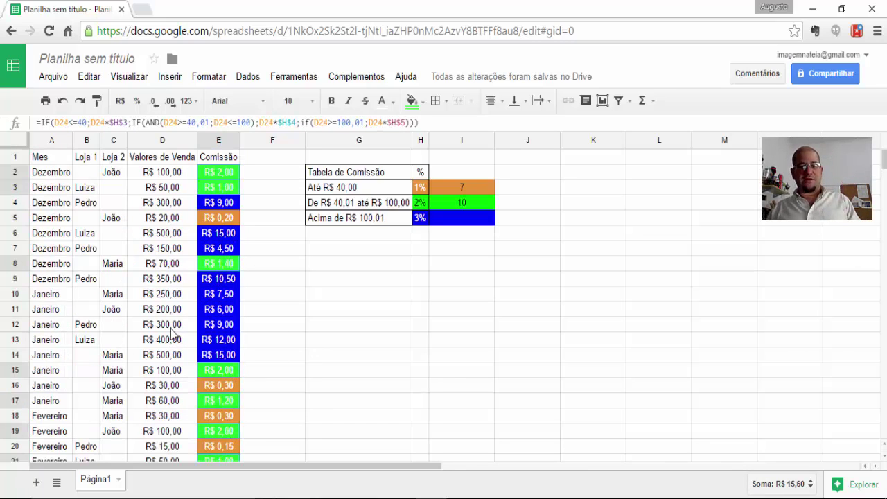
pyautogui.click(183, 262)
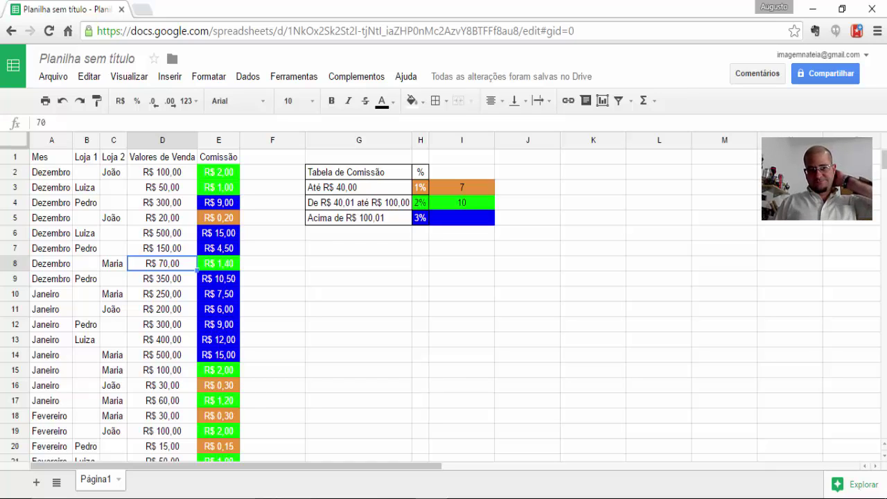
pyautogui.write('100')
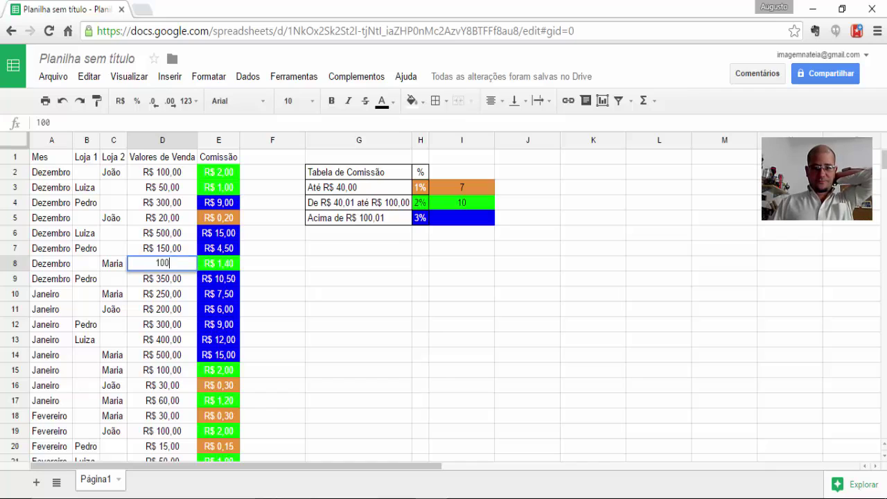
pyautogui.press('BackSpace')
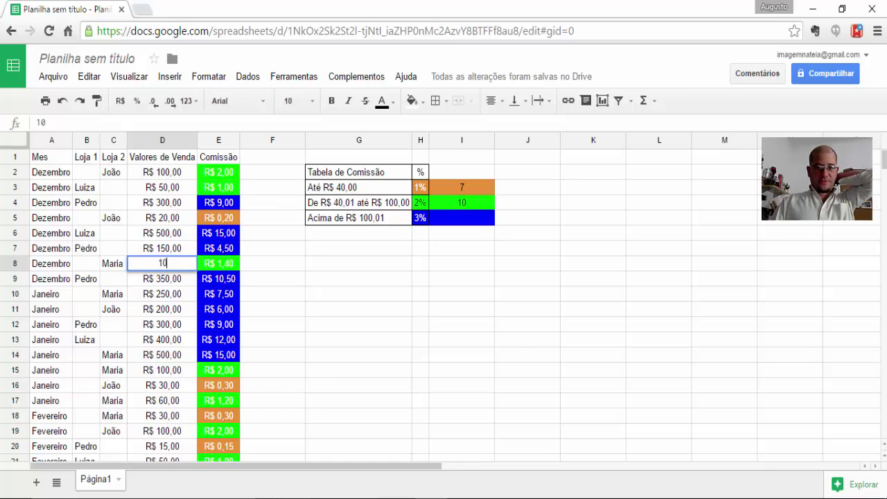
pyautogui.press('Escape')
# - Test the count in I4 by setting the sale value in D7 to 100
pyautogui.click(163, 248)
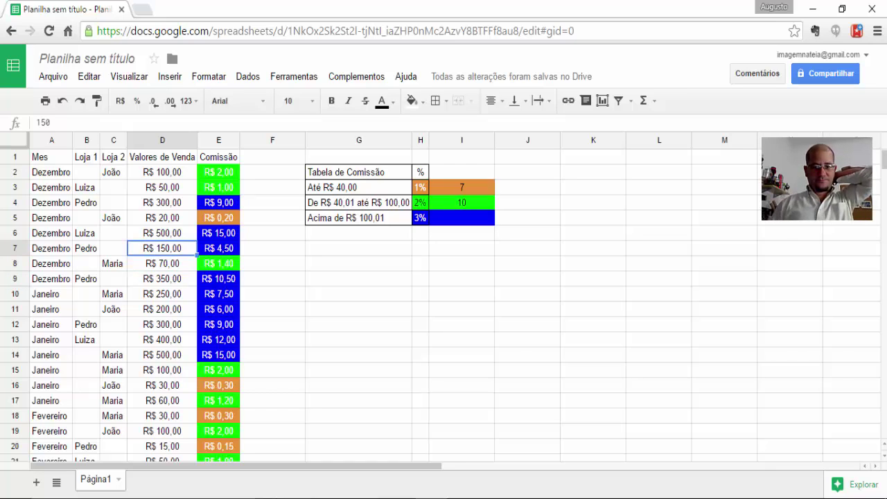
pyautogui.write('100')
pyautogui.press('Return')
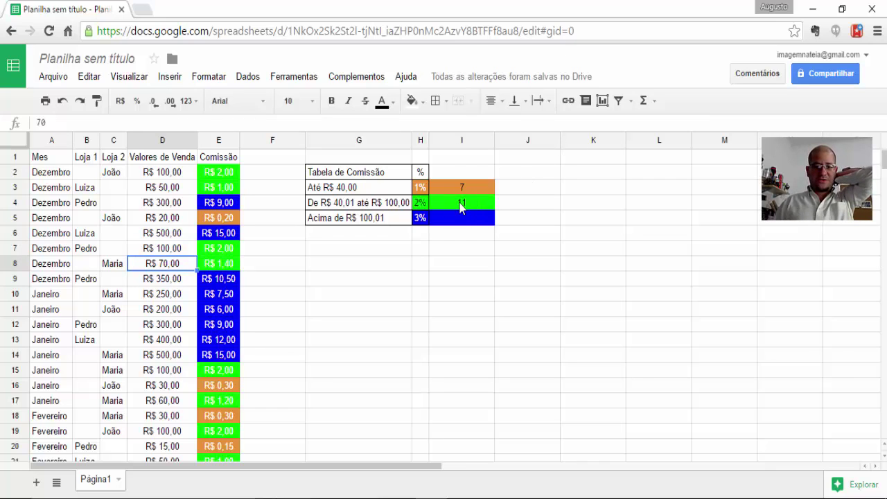
# - Undo the test change to the sale value in D7
pyautogui.hotkey('ctrl', 'z')
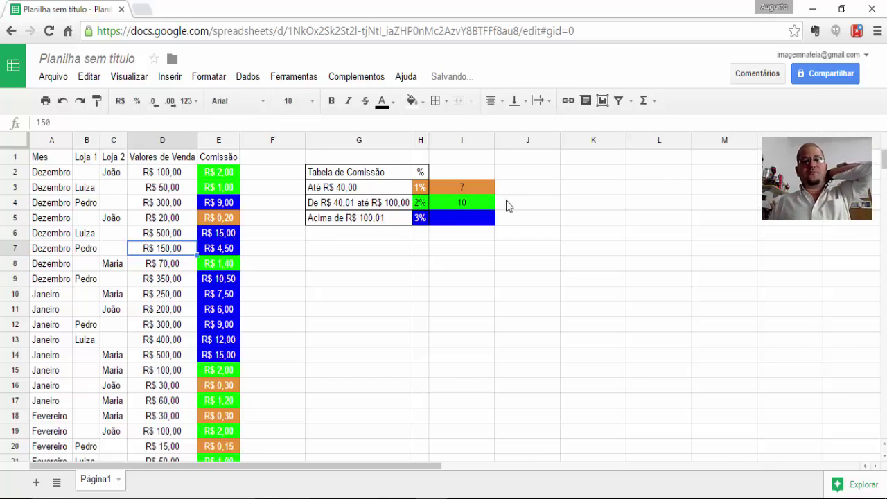
# - Start a COUNTIF formula in I5 with the sales values D2:D27 as its range
pyautogui.click(468, 221)
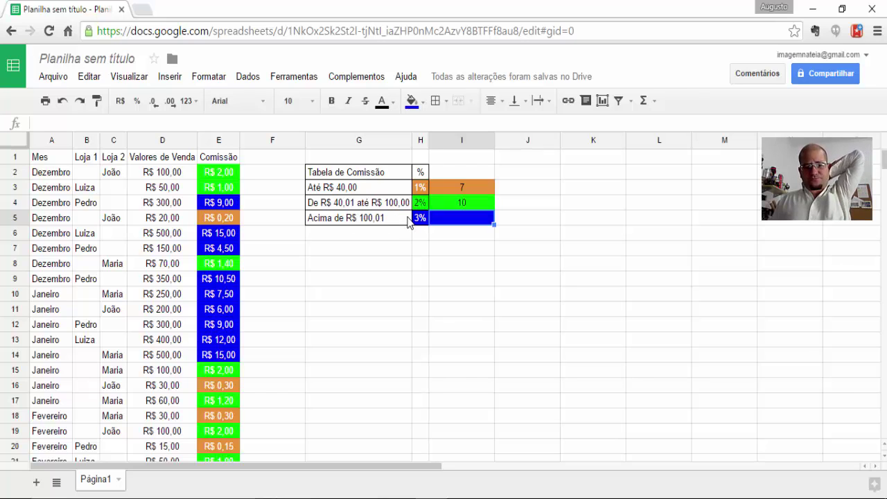
pyautogui.write('=co')
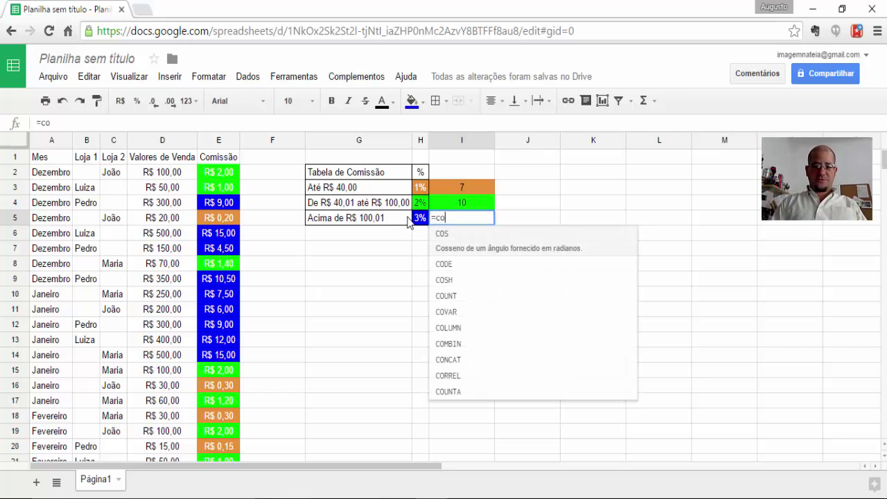
pyautogui.write('unt')
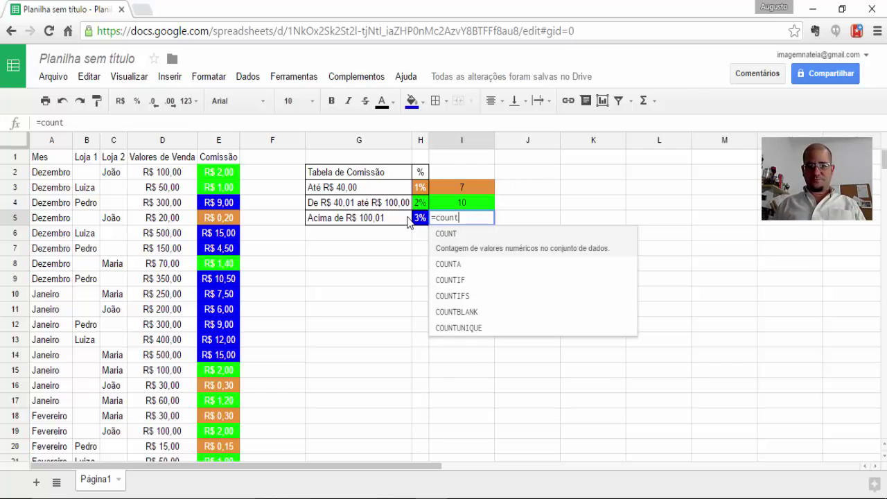
pyautogui.click(454, 280)
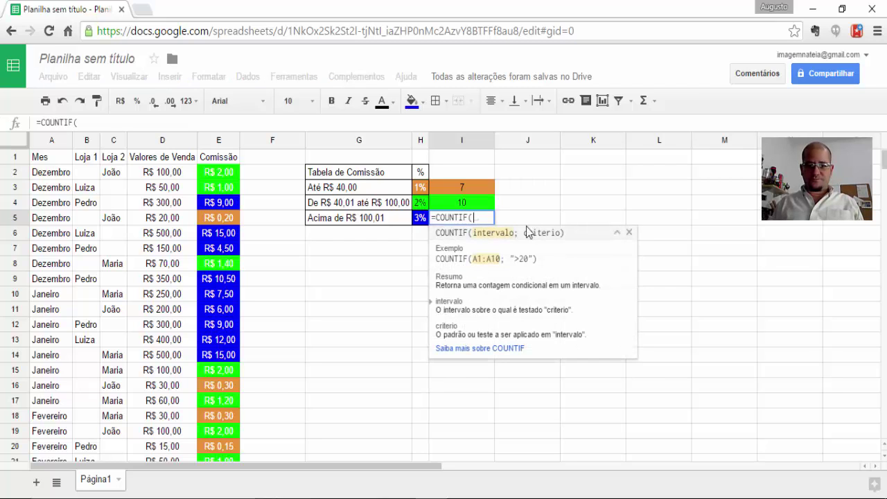
pyautogui.moveTo(167, 173); pyautogui.dragTo(161, 375)
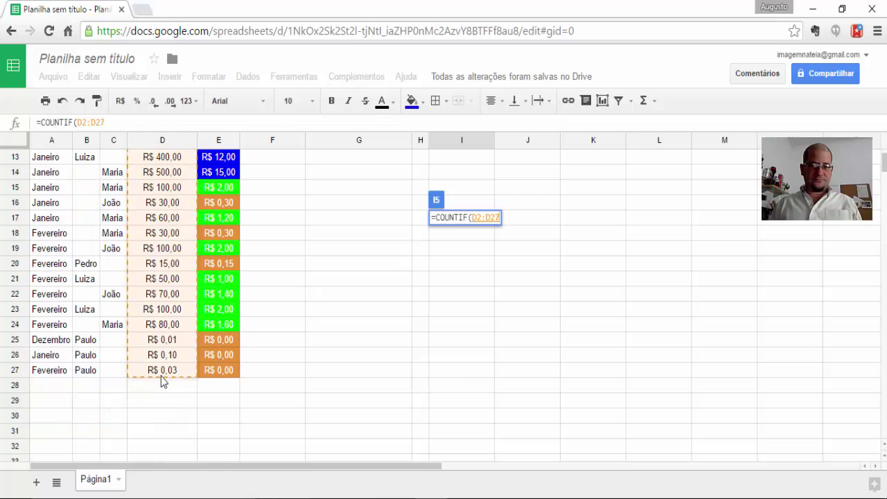
pyautogui.scroll(4, 436, 328)
pyautogui.write(';')
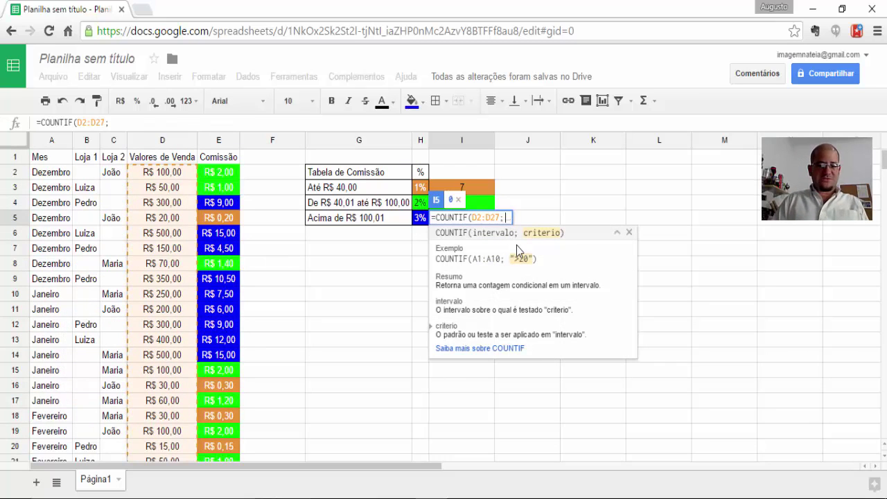
# - Finish the COUNTIF formula in I5 with ">=100,01" as the criterion and enter it
pyautogui.write('"')
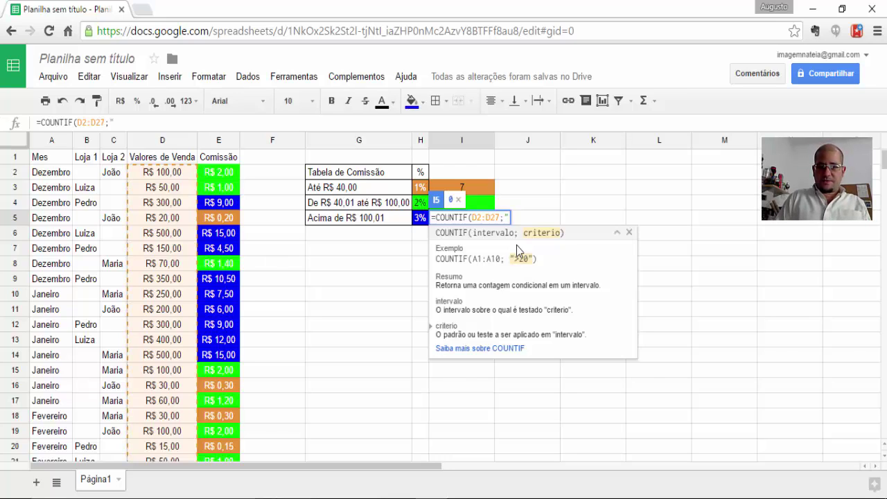
pyautogui.write('>=1')
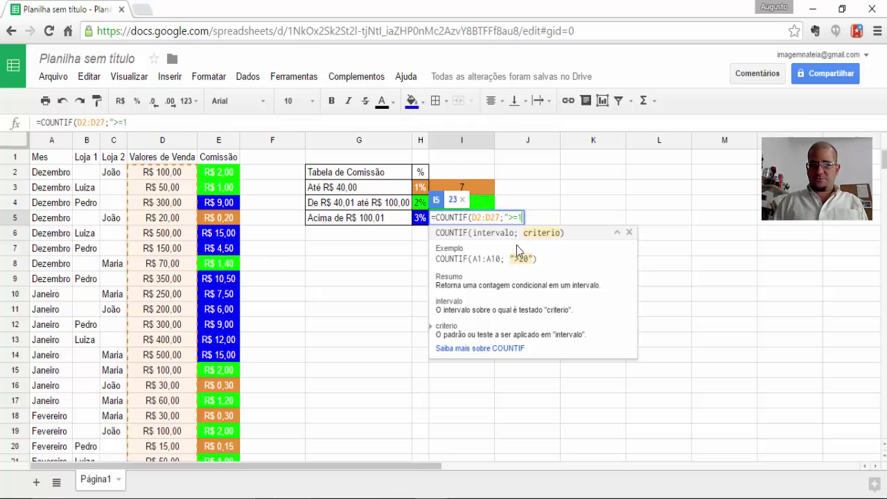
pyautogui.write('00,01')
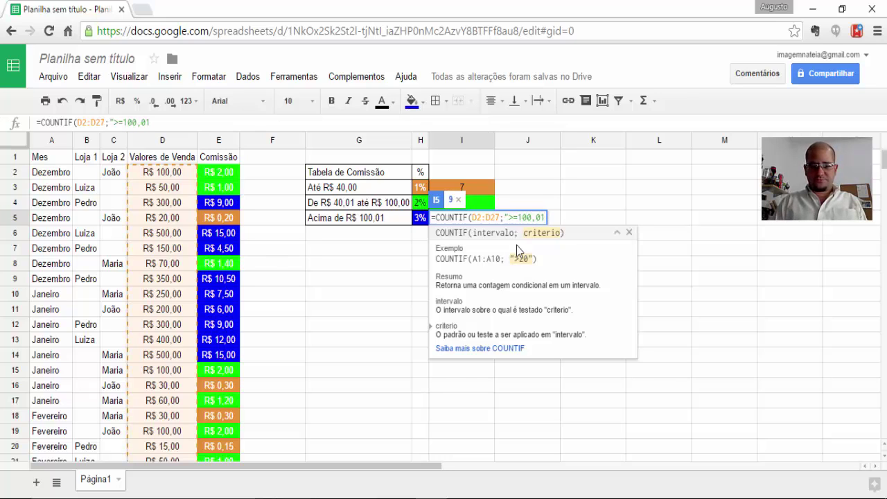
pyautogui.write('")')
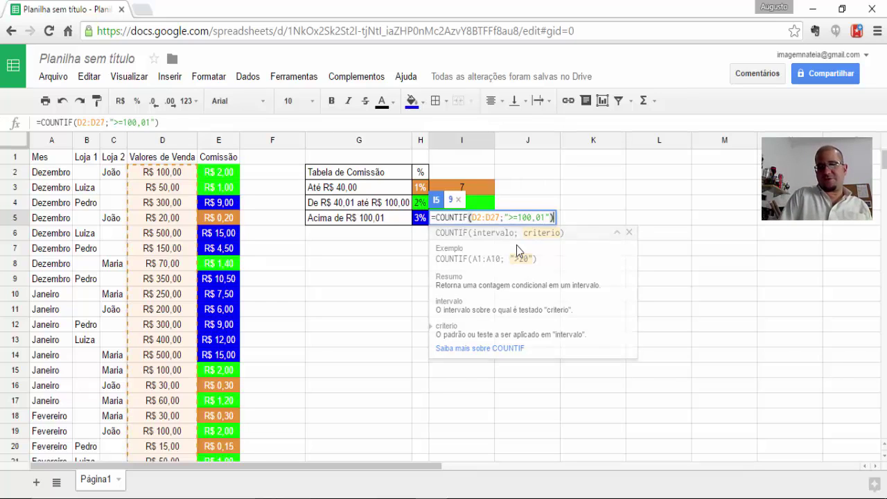
pyautogui.press('Return')
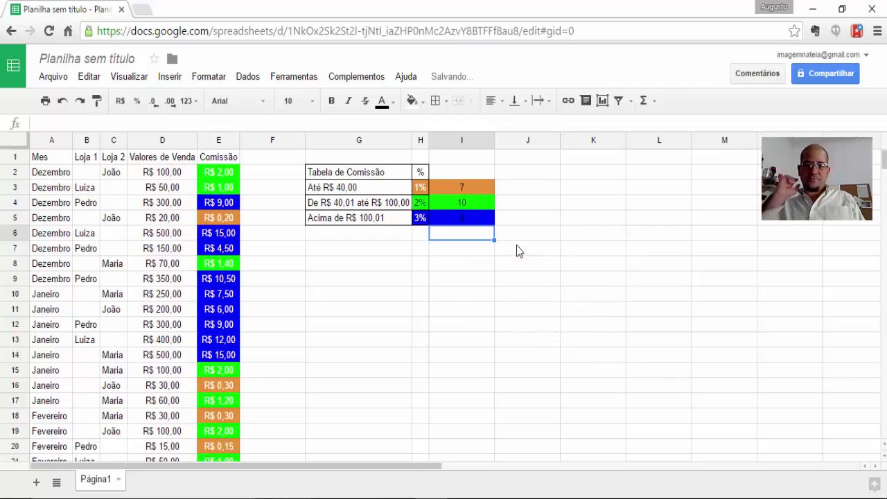
# - Set the text colour of the counts in I3 and I5 to white
pyautogui.click(477, 217)
pyautogui.moveTo(471, 187); pyautogui.dragTo(469, 219)
pyautogui.click(463, 217)
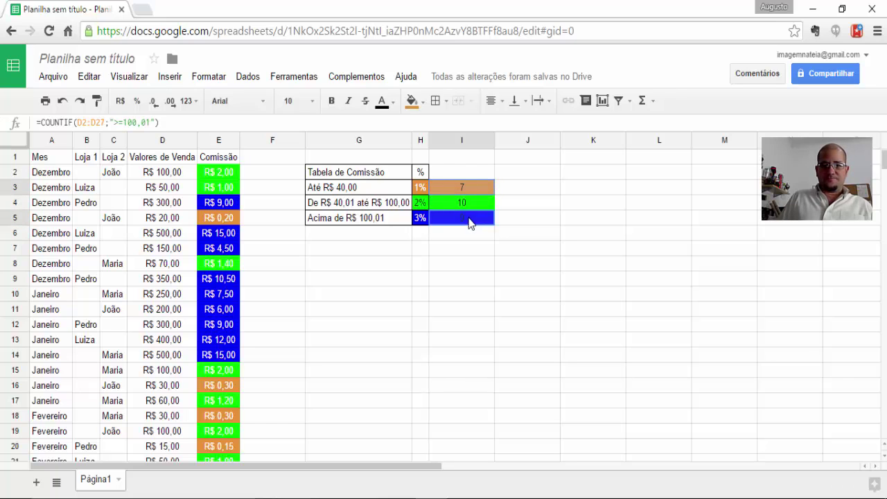
pyautogui.click(388, 103)
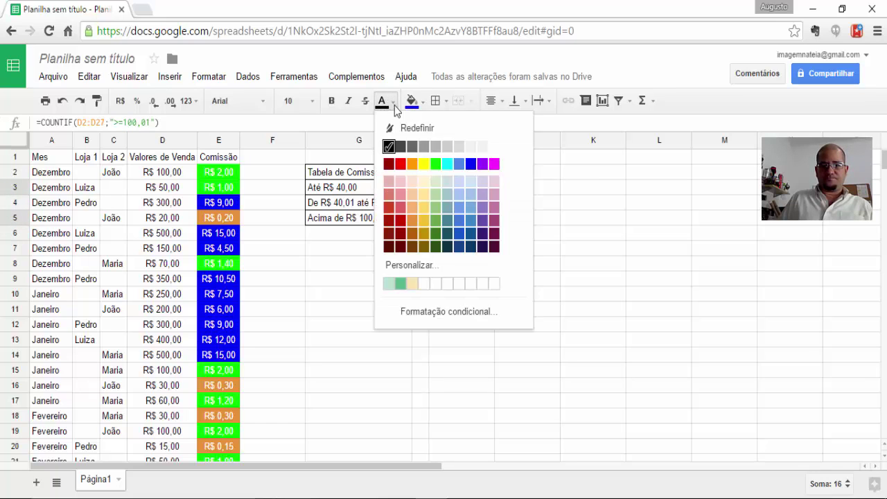
pyautogui.click(484, 147)
pyautogui.click(531, 206)
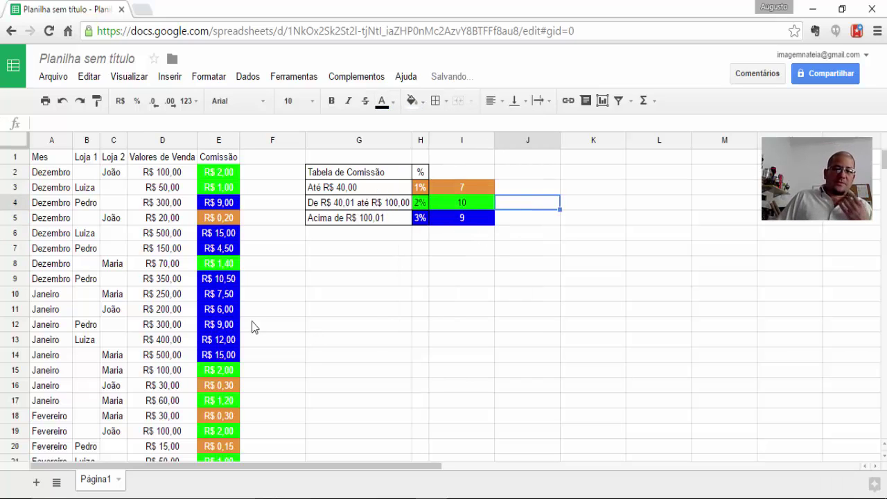
# - Check the count in I5 against the blue commission cells in column E, from E4 down to E14
pyautogui.click(233, 206)
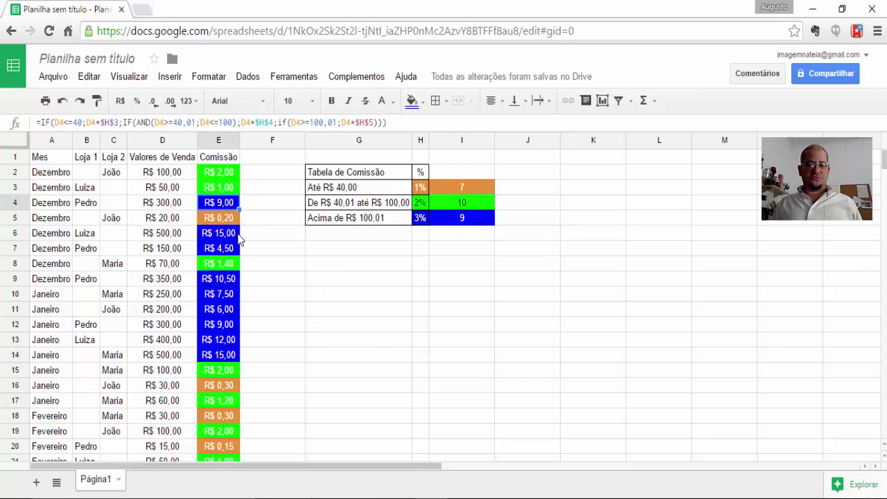
pyautogui.click(240, 236)
pyautogui.click(233, 251)
pyautogui.keyDown('ctrl'); pyautogui.click(234, 280); pyautogui.keyUp('ctrl')
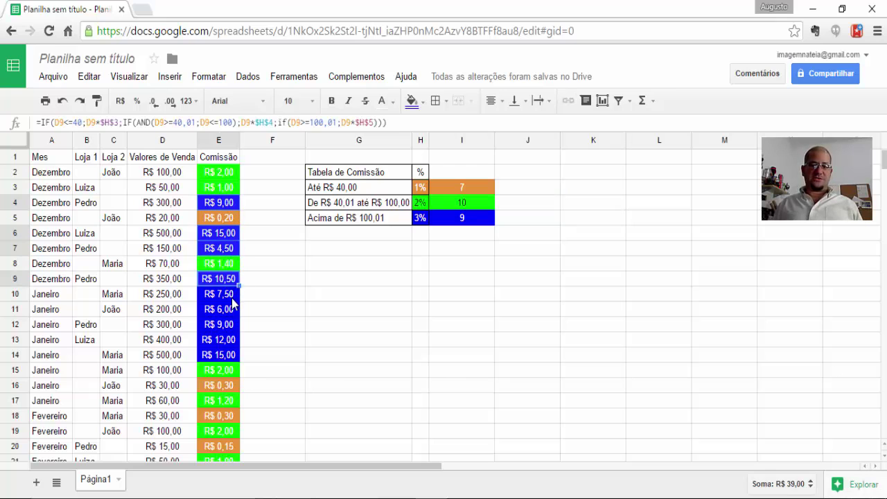
pyautogui.keyDown('ctrl'); pyautogui.click(232, 295); pyautogui.keyUp('ctrl')
pyautogui.keyDown('ctrl'); pyautogui.click(231, 310); pyautogui.keyUp('ctrl')
pyautogui.keyDown('ctrl'); pyautogui.click(231, 325); pyautogui.keyUp('ctrl')
pyautogui.keyDown('ctrl'); pyautogui.click(231, 345); pyautogui.keyUp('ctrl')
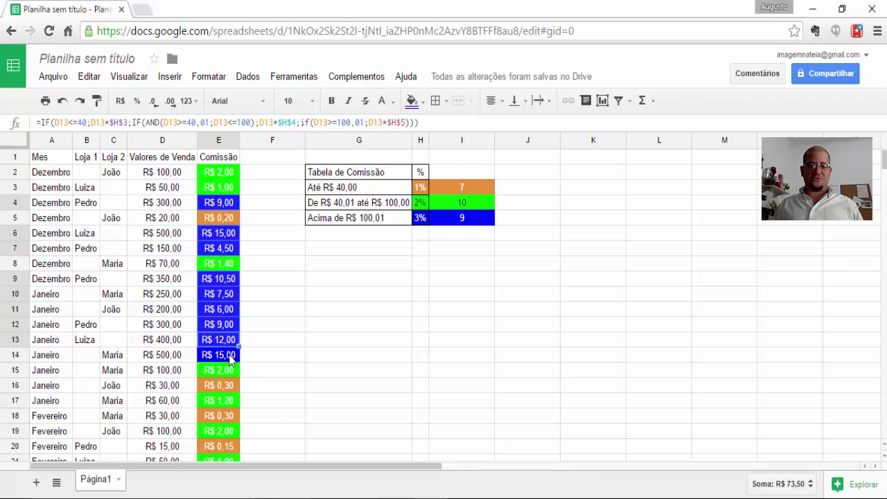
pyautogui.keyDown('ctrl'); pyautogui.click(232, 355); pyautogui.keyUp('ctrl')
pyautogui.scroll(-6, 253, 336)
pyautogui.scroll(3, 255, 336)
pyautogui.scroll(3, 255, 337)
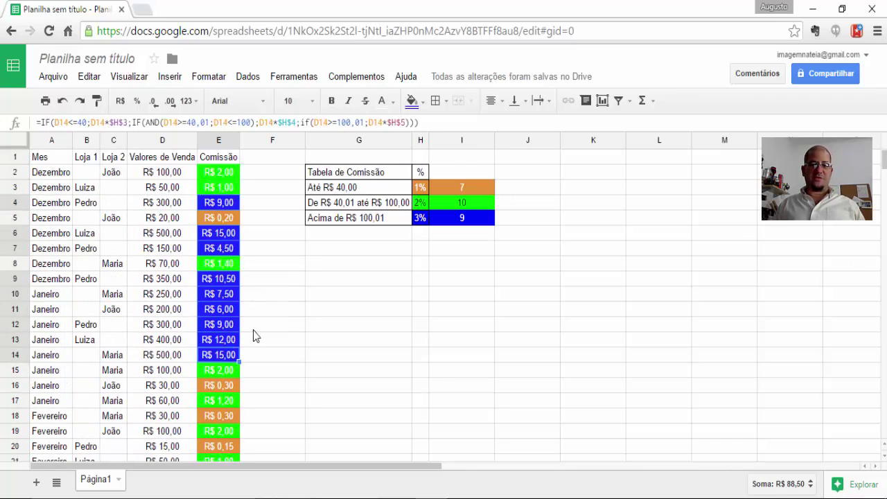
# - Test the counts by setting the sale value in D4 to 0 and checking I5 and the commission cells
pyautogui.click(184, 206)
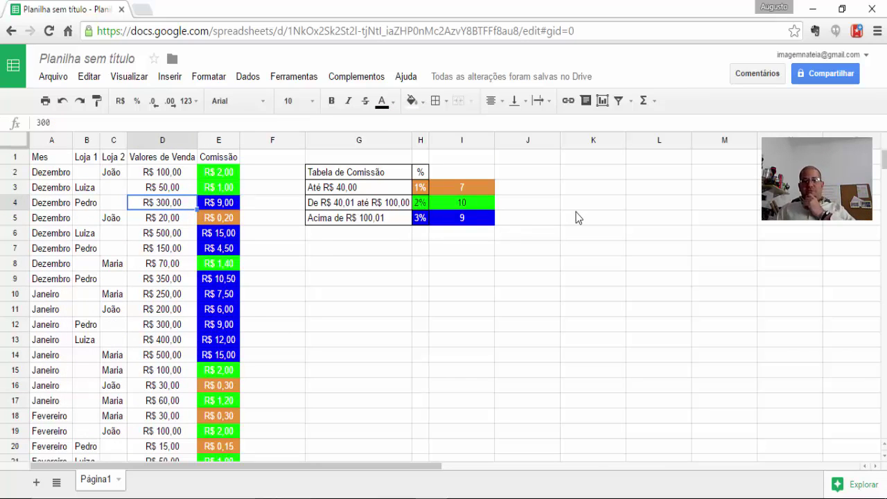
pyautogui.write('0')
pyautogui.press('Return')
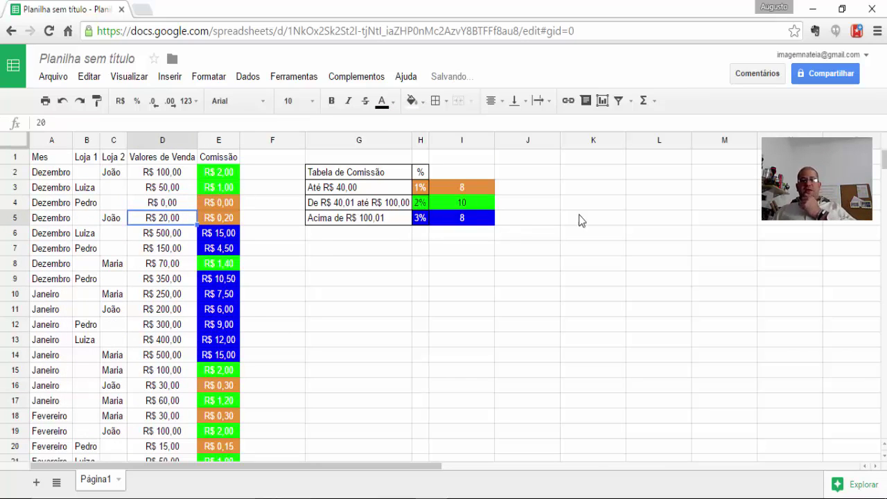
pyautogui.click(481, 216)
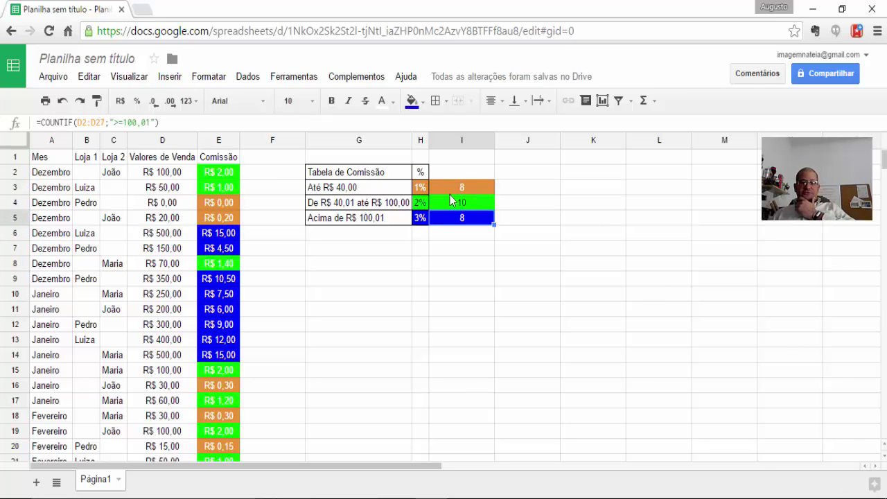
pyautogui.click(216, 205)
pyautogui.click(217, 233)
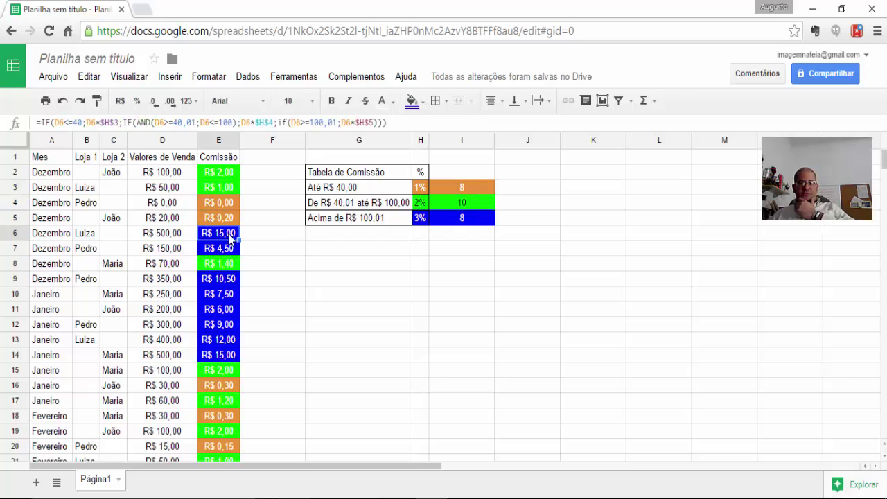
# - Test the counts with further zero sales by setting D6 and D7 to 0
pyautogui.click(179, 236)
pyautogui.write('0')
pyautogui.press('Return')
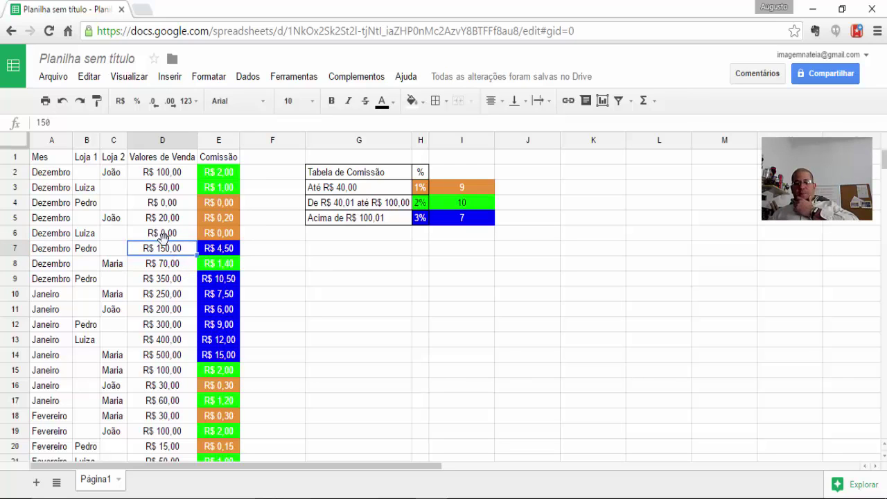
pyautogui.write('0')
pyautogui.press('Return')
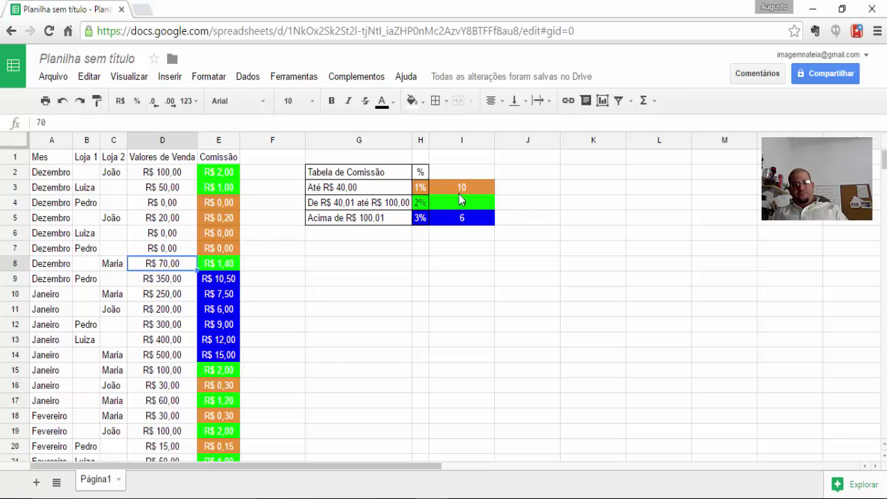
# - Undo the three test changes to the sale values in D7, D6 and D4
pyautogui.hotkey('ctrl', 'z')
pyautogui.hotkey('ctrl', 'z')
pyautogui.hotkey('ctrl', 'z')
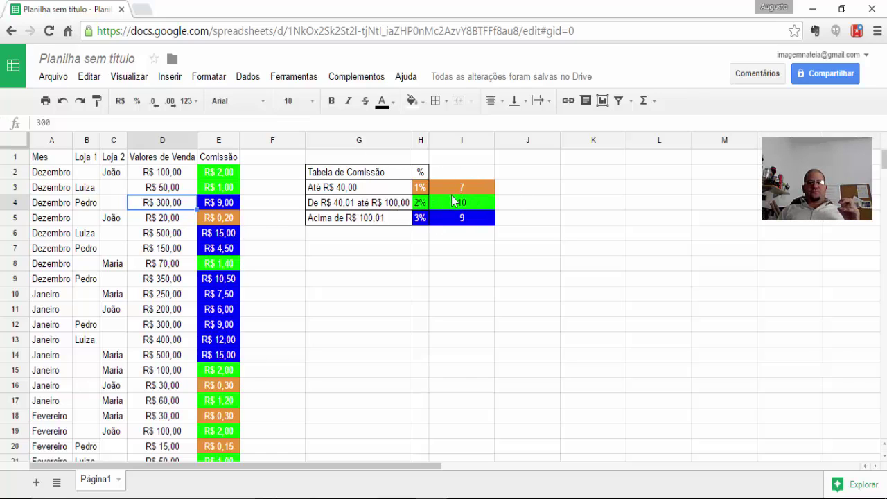
# - Review the commission formulas in E2 and E4, the commission table G2:H5 and the range counts in I3:I5
pyautogui.click(222, 175)
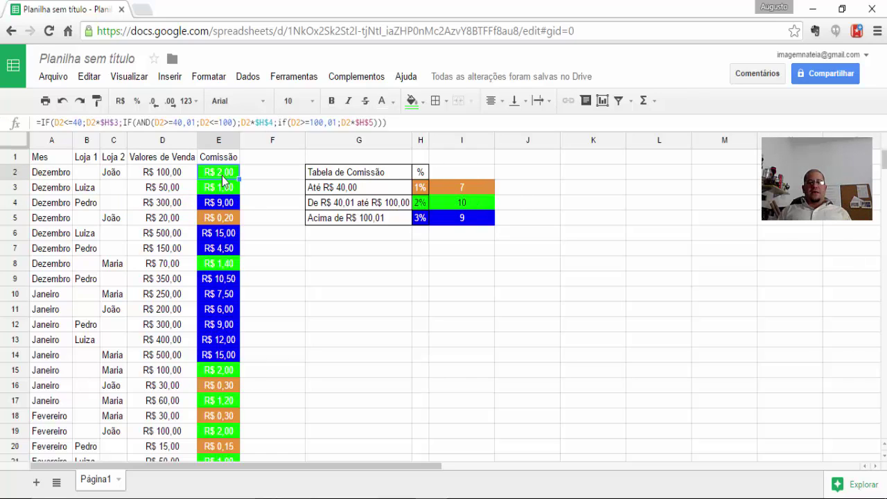
pyautogui.click(223, 201)
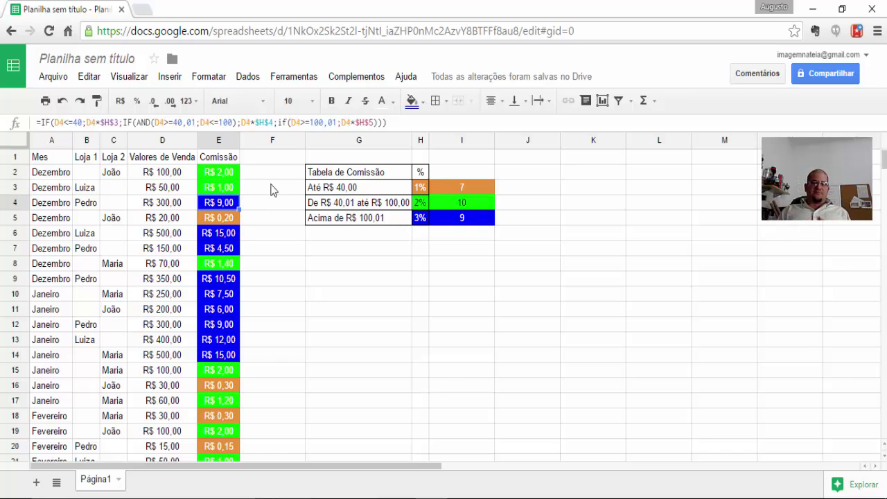
pyautogui.click(331, 176)
pyautogui.moveTo(332, 178); pyautogui.dragTo(418, 221)
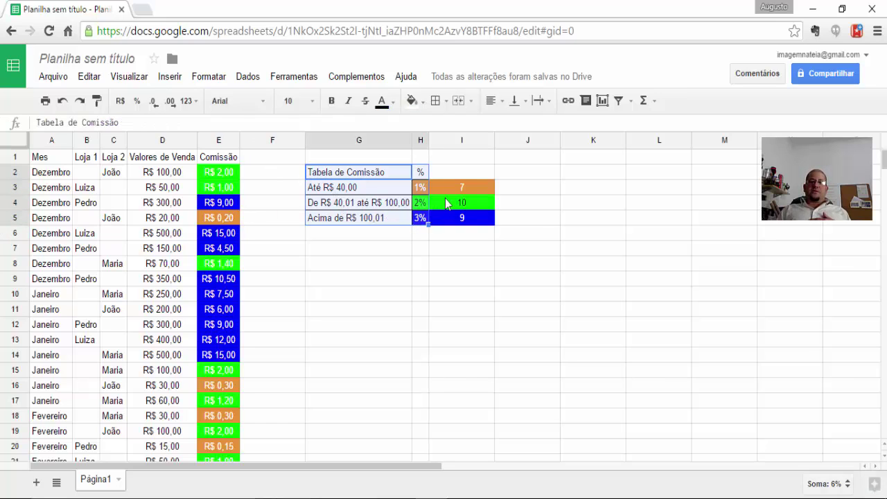
pyautogui.click(449, 186)
pyautogui.click(448, 179)
pyautogui.moveTo(447, 181); pyautogui.dragTo(458, 218)
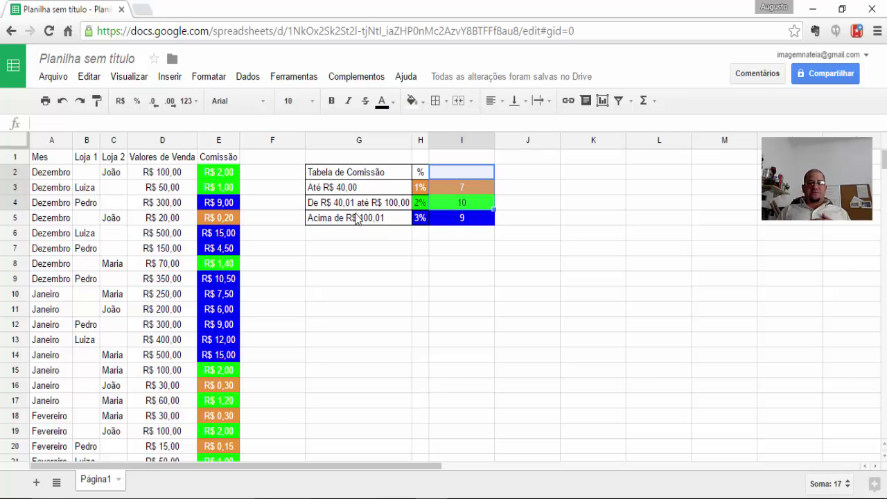
pyautogui.click(218, 168)
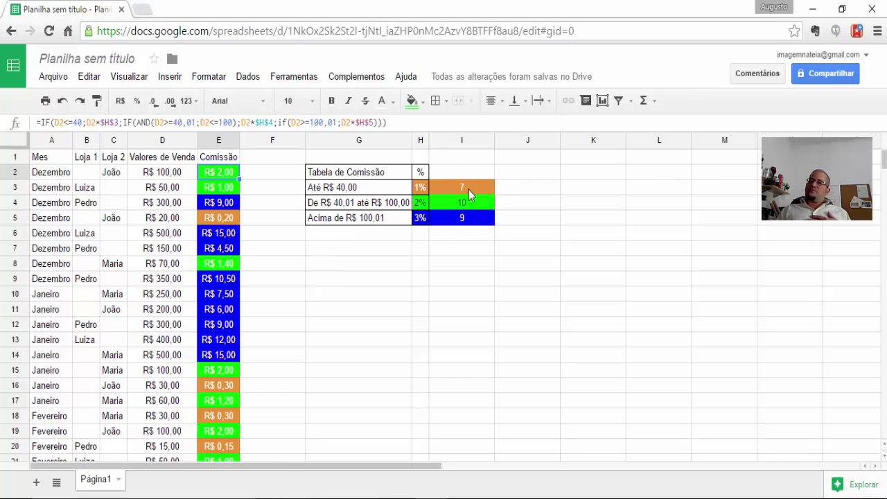
pyautogui.moveTo(469, 188); pyautogui.dragTo(470, 221)
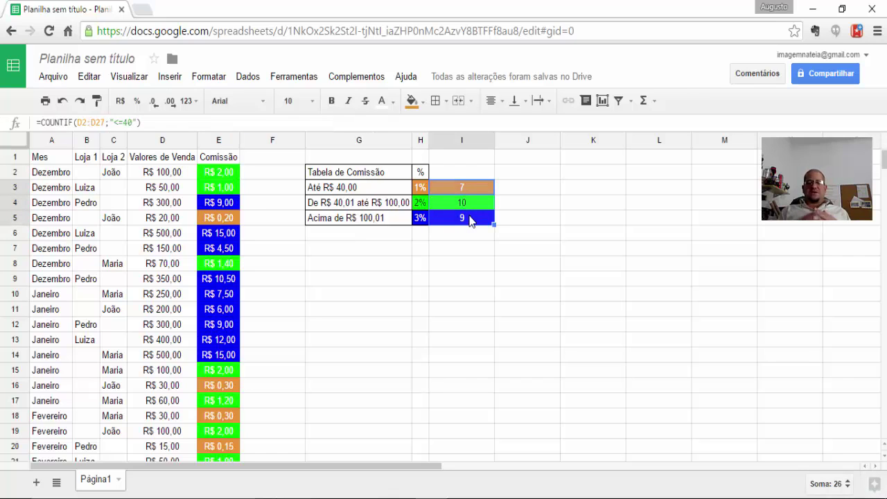